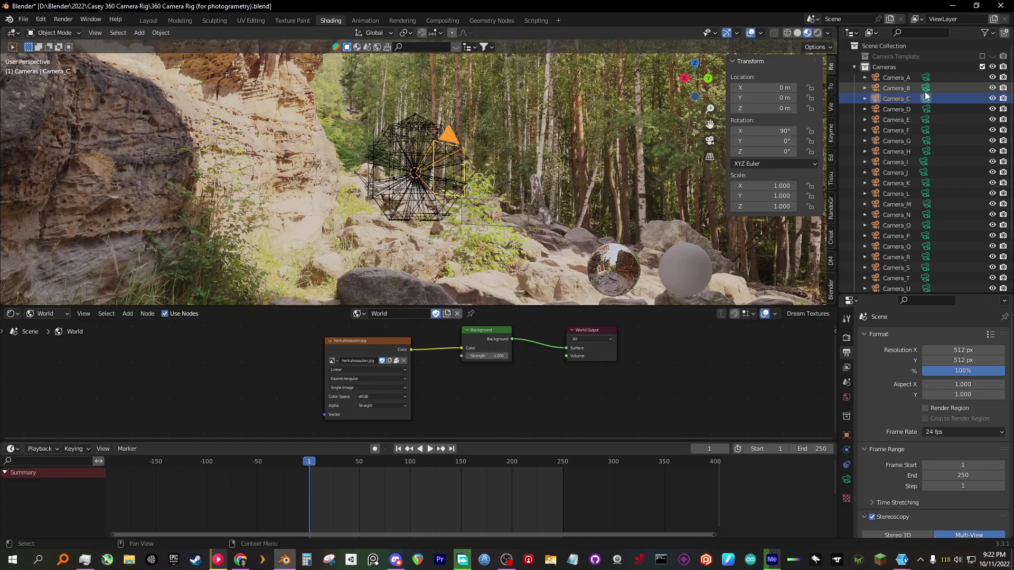
- Duplicate the current world as a separate copy and unlink the forest image from its environment texture node
scroll(917, 261, "down", 4)
scroll(918, 277, "up", 4)
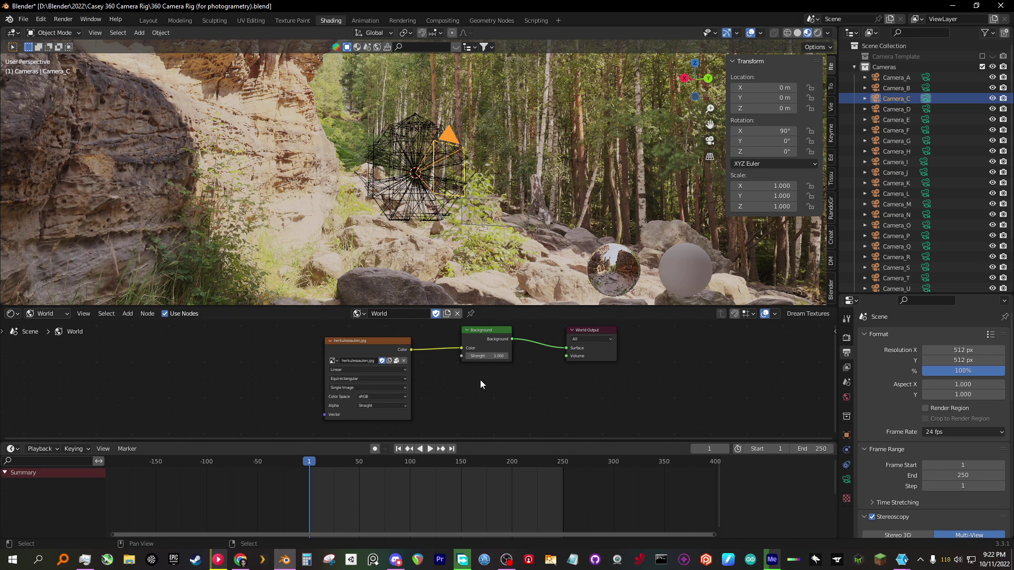
mouse_move(480, 380)
middle_mouse_down()
mouse_move(493, 380)
mouse_move(476, 378)
middle_mouse_up()
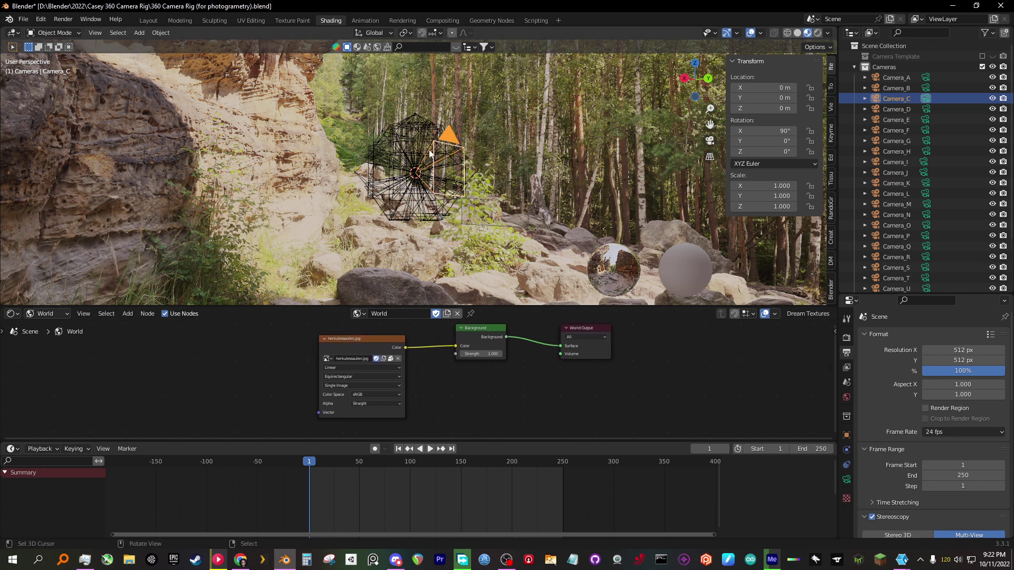
left_click(448, 315)
middle_click_drag(440, 378, 484, 381)
left_click(443, 361)
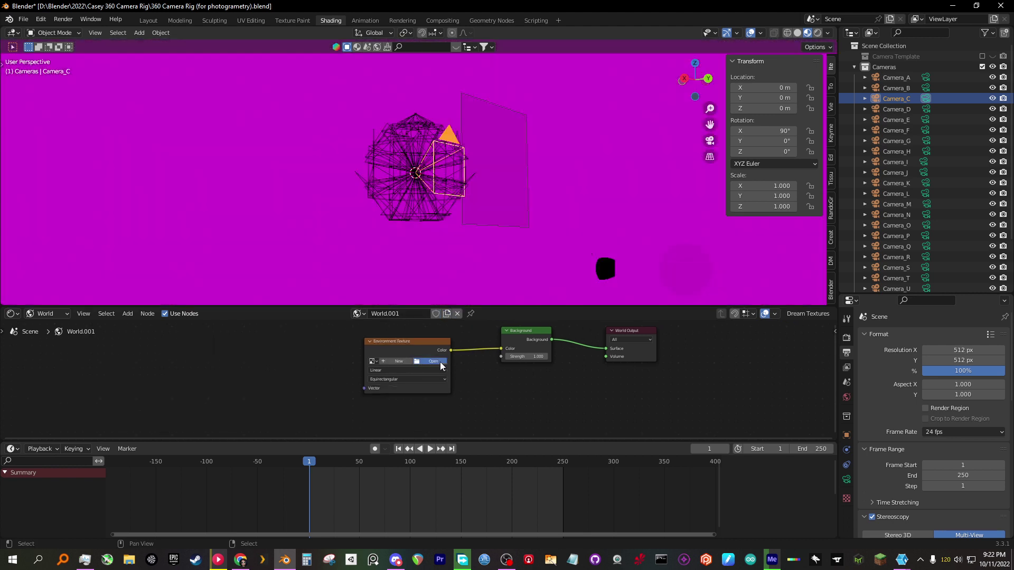
- Load "360 vid Sped up.mp4" from the project's Video folder into the environment texture
left_click(440, 362)
left_click(330, 139)
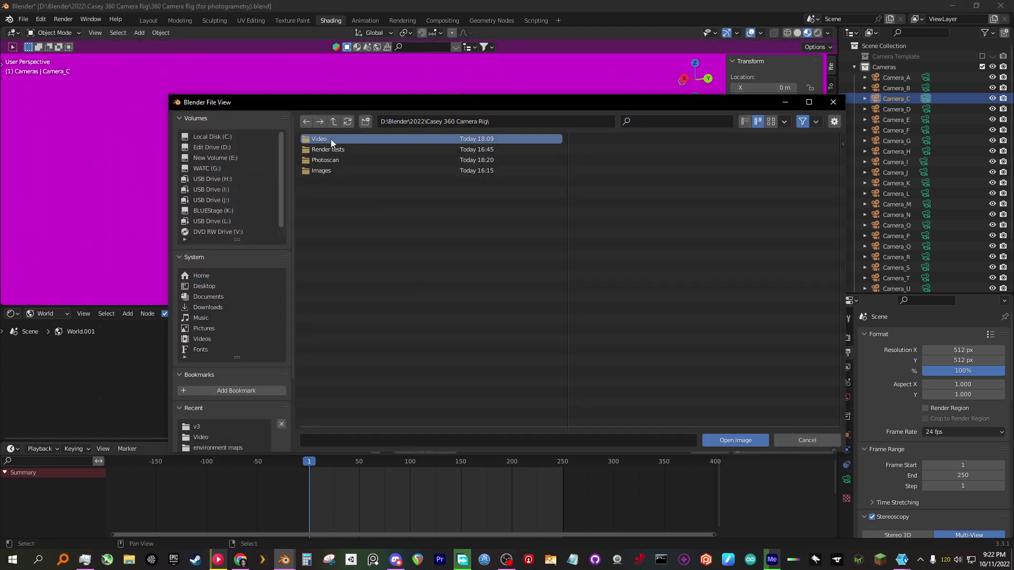
double_click(331, 138)
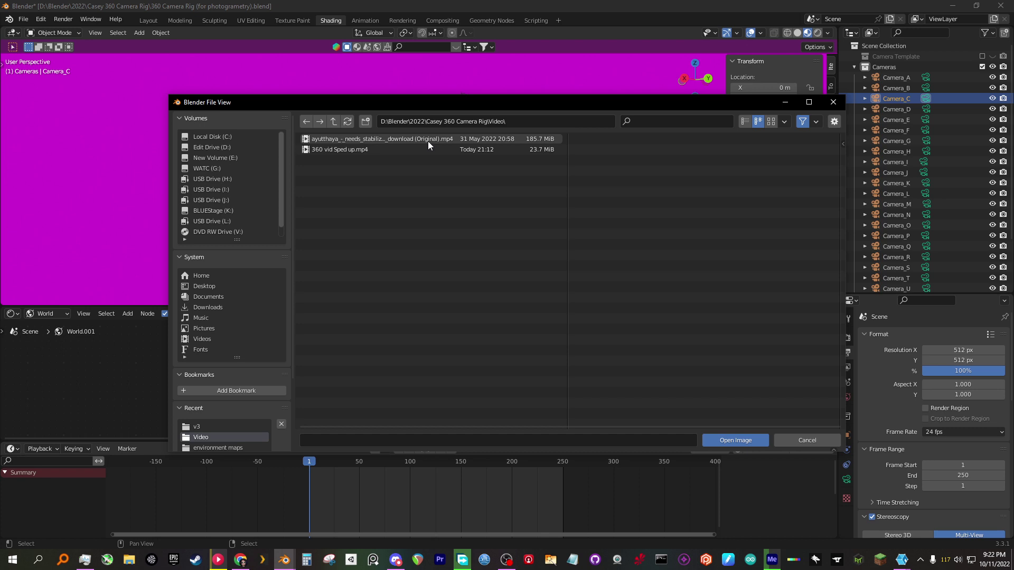
left_click(372, 149)
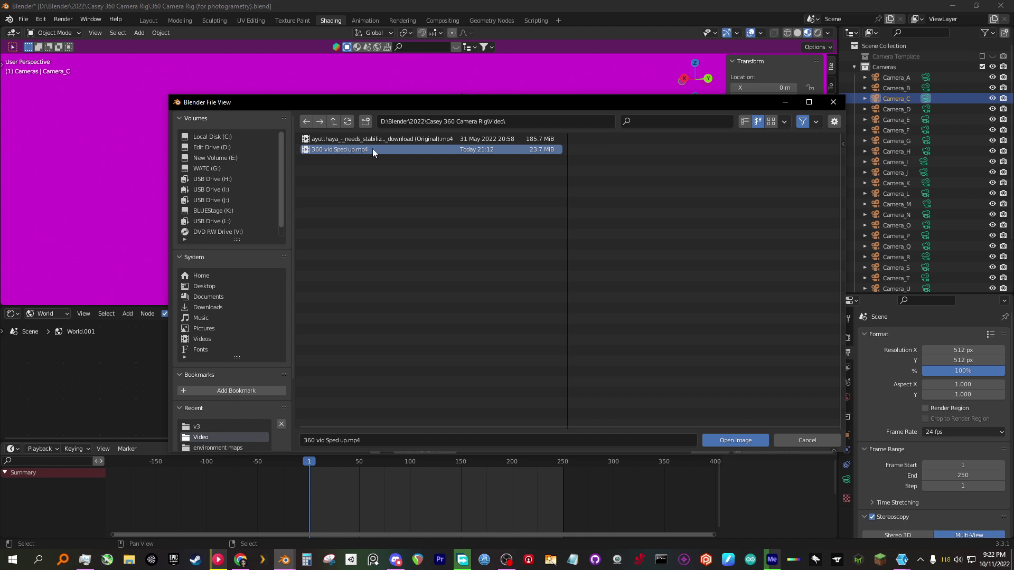
left_click(353, 163)
double_click(353, 150)
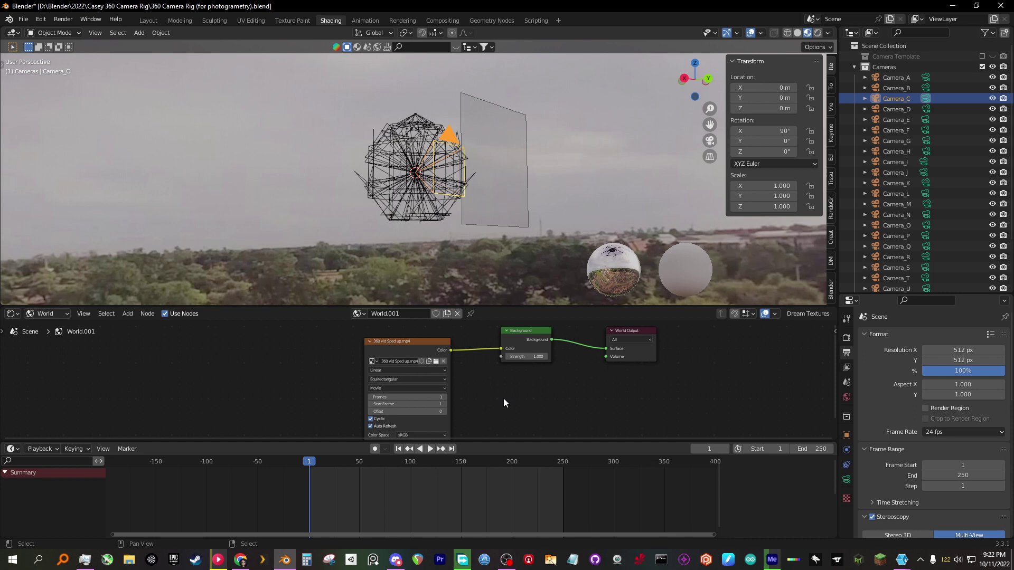
- Set the number of frames of the movie in the environment texture node to 60
middle_click_drag(494, 406, 505, 382)
middle_click_drag(491, 246, 392, 231)
scroll(540, 369, "up", 3)
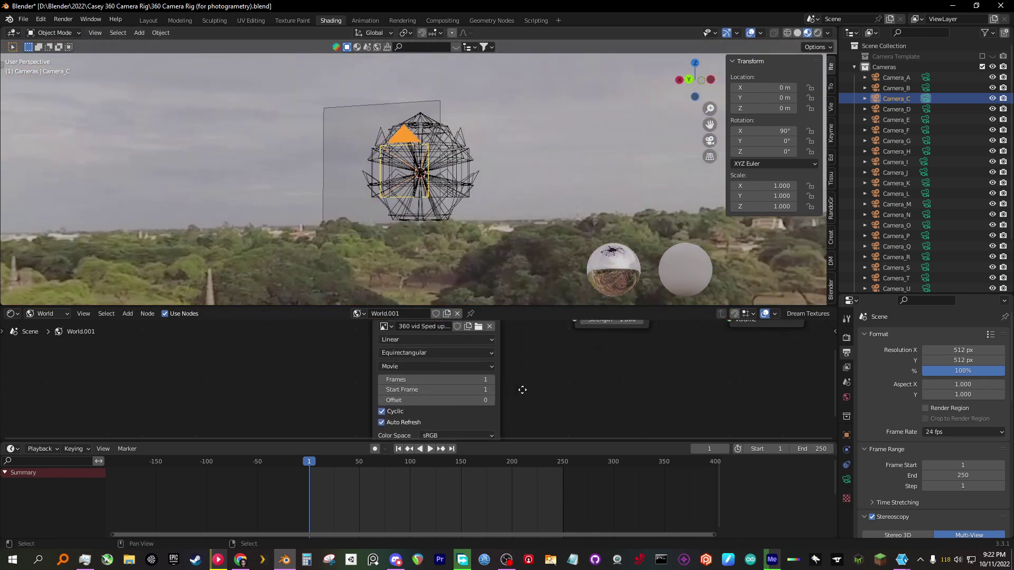
left_click(431, 379)
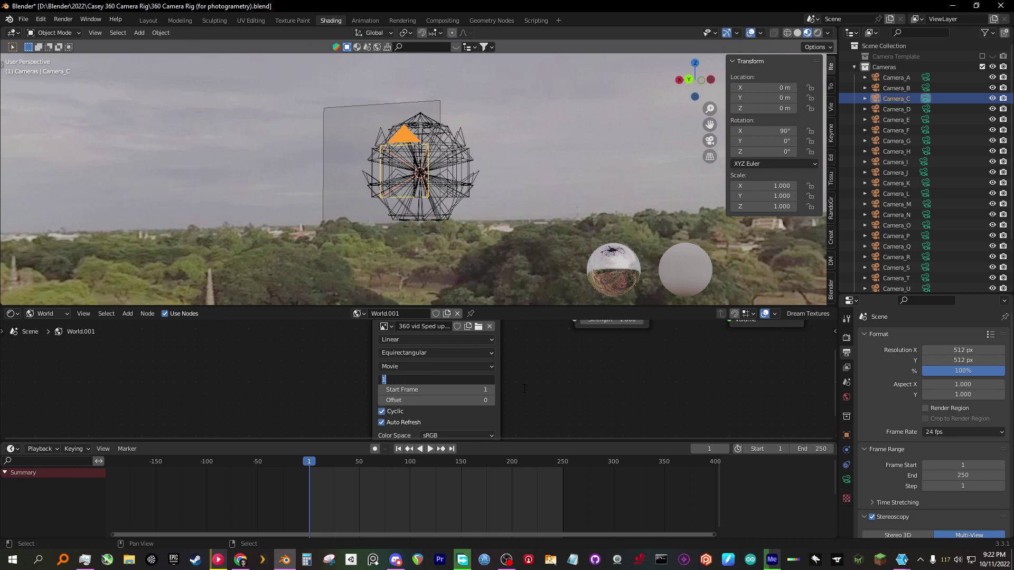
key("Return")
scroll(568, 381, "down", 2)
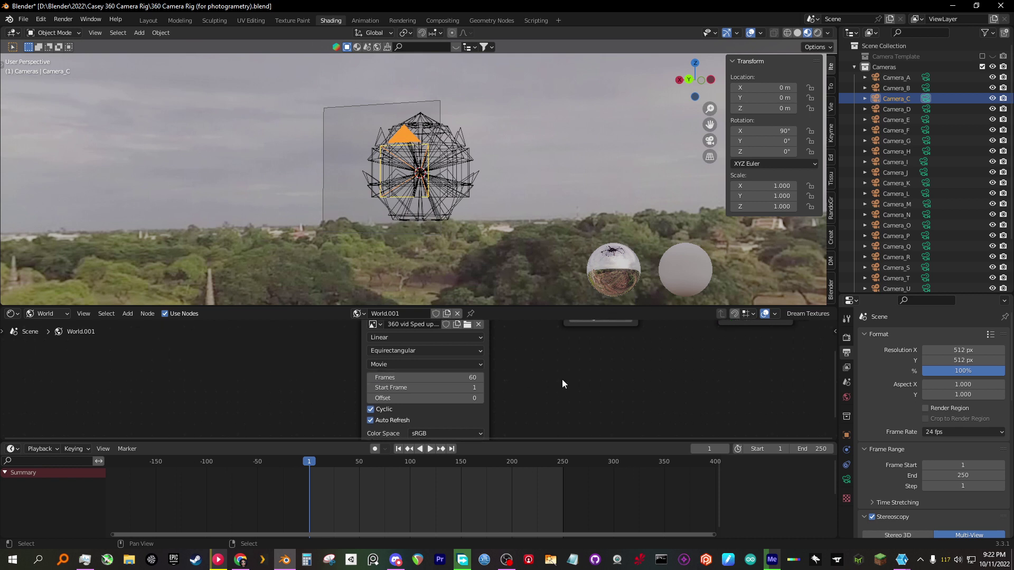
middle_click_drag(527, 413, 534, 390)
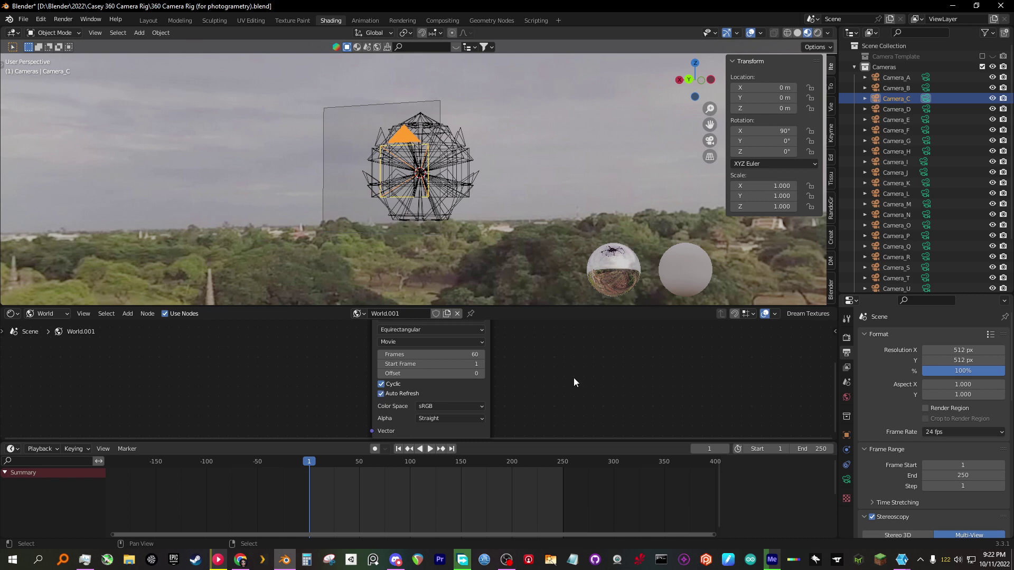
middle_click_drag(573, 378, 522, 393)
- Set the timeline's end frame to 60 and briefly play the animation to preview the video background
left_click(822, 448)
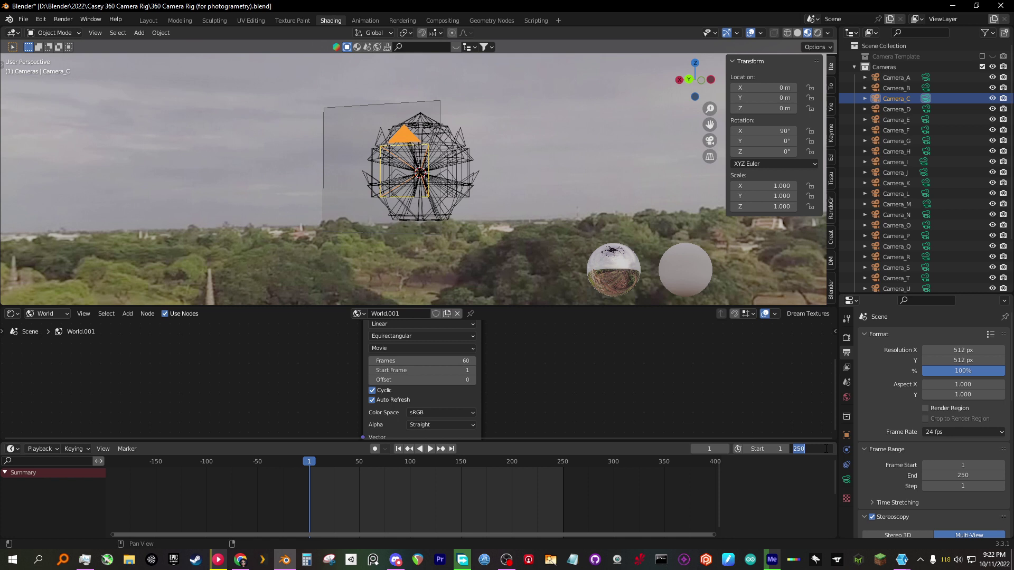
type("60")
key("Return")
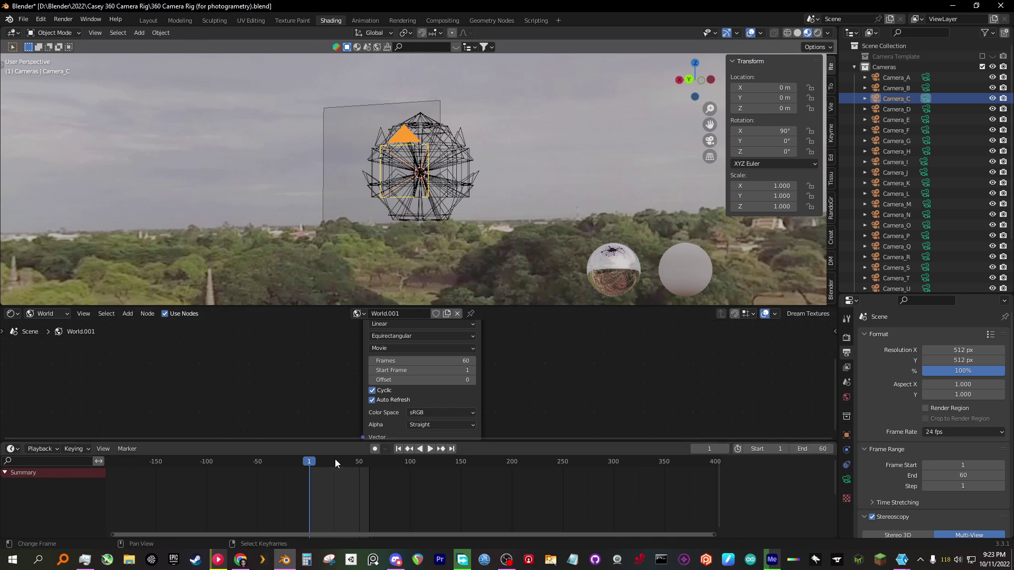
key("space")
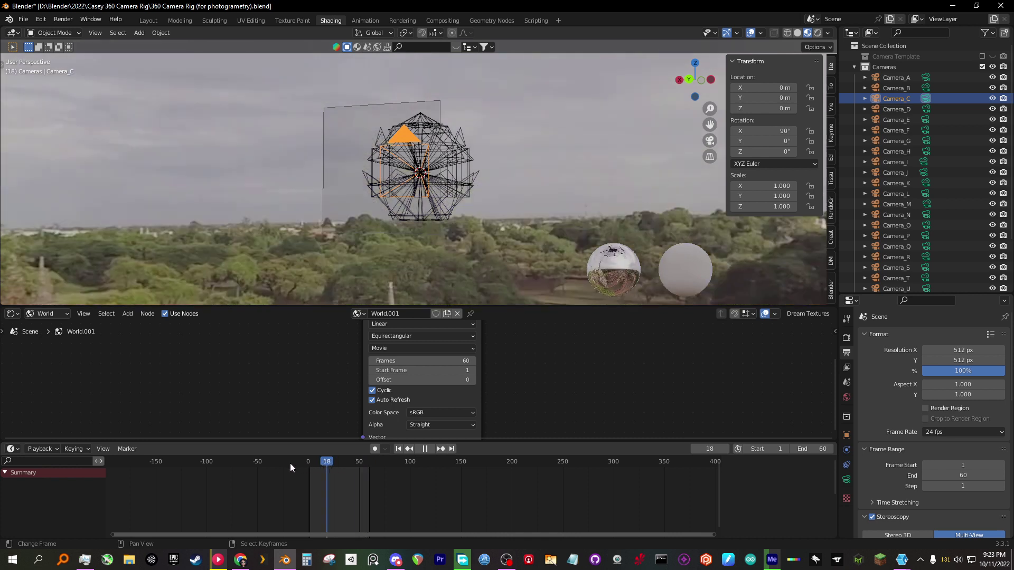
key("Escape")
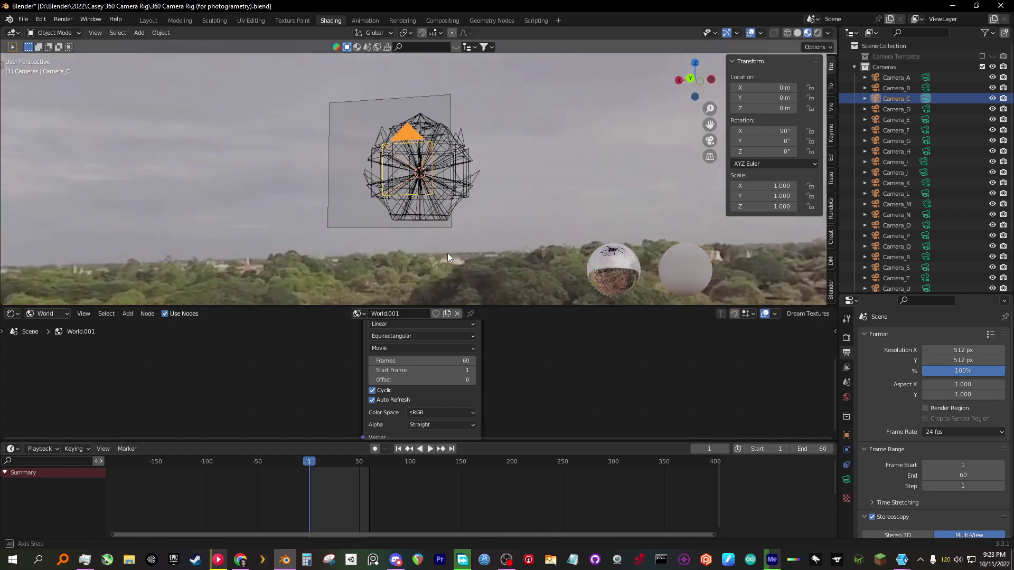
- From the front view, hide the ring of upward-angled cameras around the top of the rig, Camera_D, G, I, L, O, R, U and X
middle_click_drag(448, 258, 550, 248)
scroll(444, 169, "up", 2)
middle_click_drag(391, 137, 456, 137)
key("KP_1")
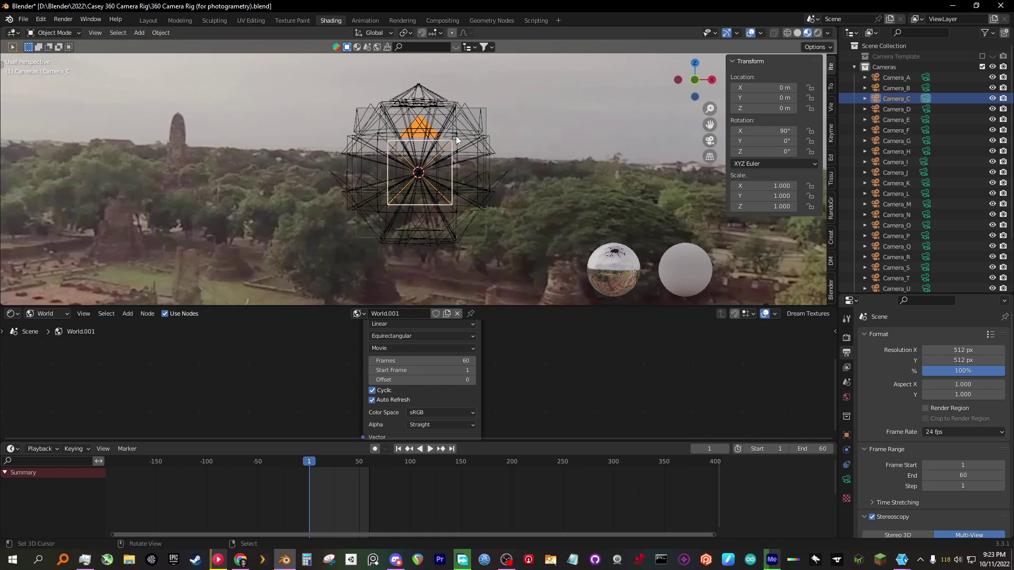
left_click_drag(364, 74, 477, 106)
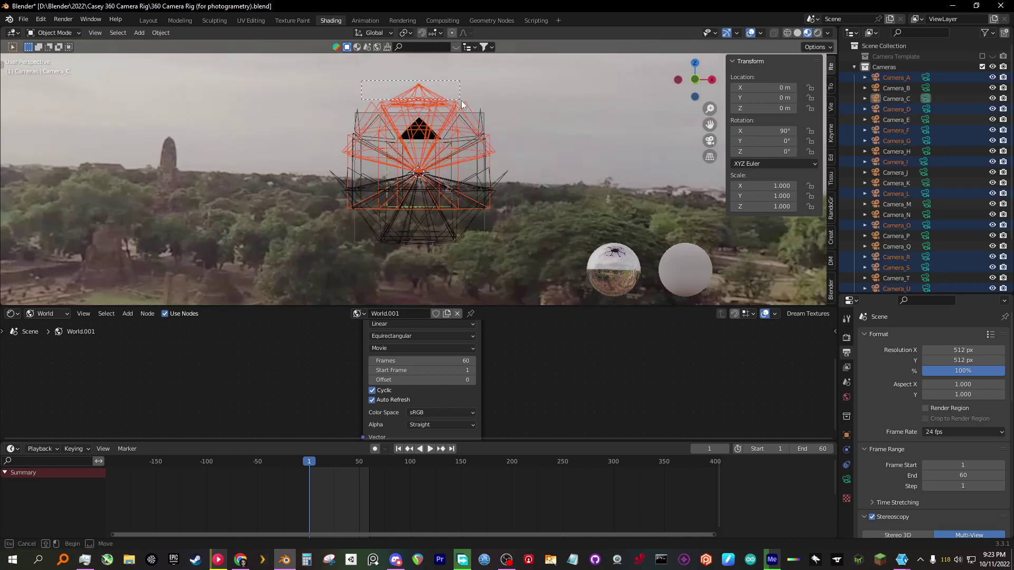
key("KP_1")
right_click(485, 84, "shift")
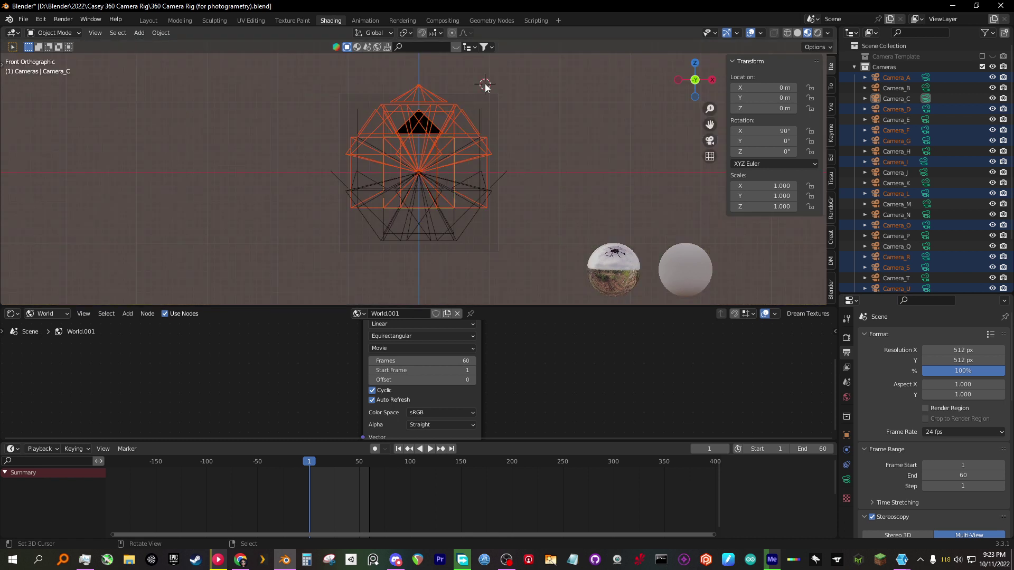
left_click(449, 81)
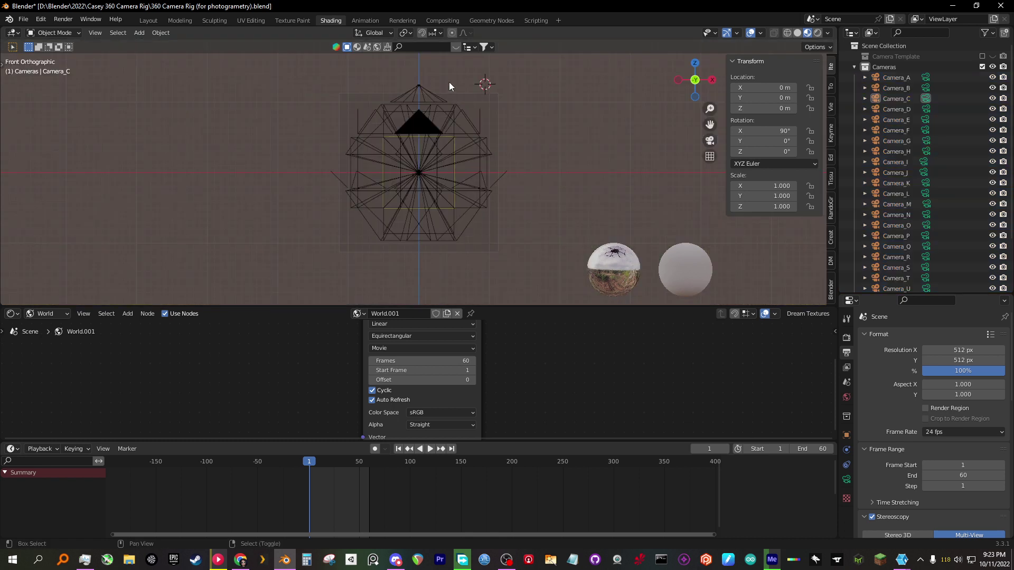
key("shift+c")
left_click_drag(388, 87, 467, 120)
key("h")
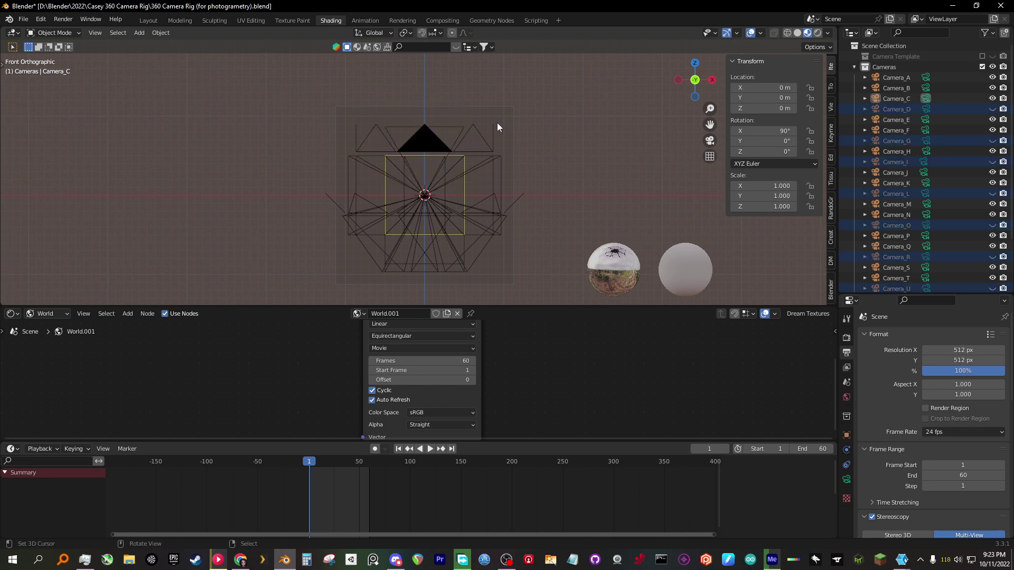
- Hide Camera_A, the camera pointing straight up at the top of the rig
mouse_move(449, 133)
middle_mouse_down()
mouse_move(478, 128)
mouse_move(490, 137)
mouse_move(464, 125)
middle_mouse_up()
left_click(463, 125)
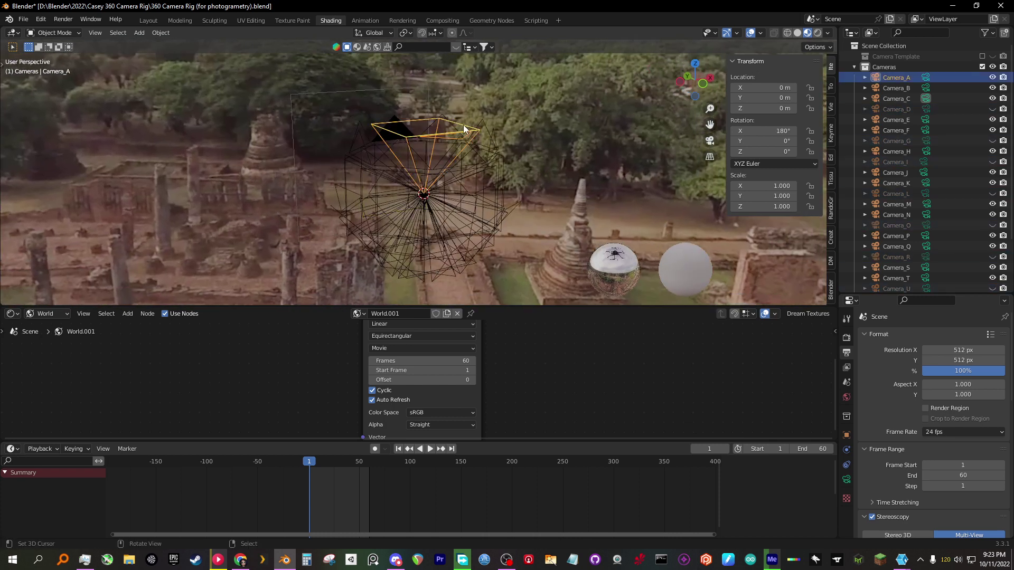
key("h")
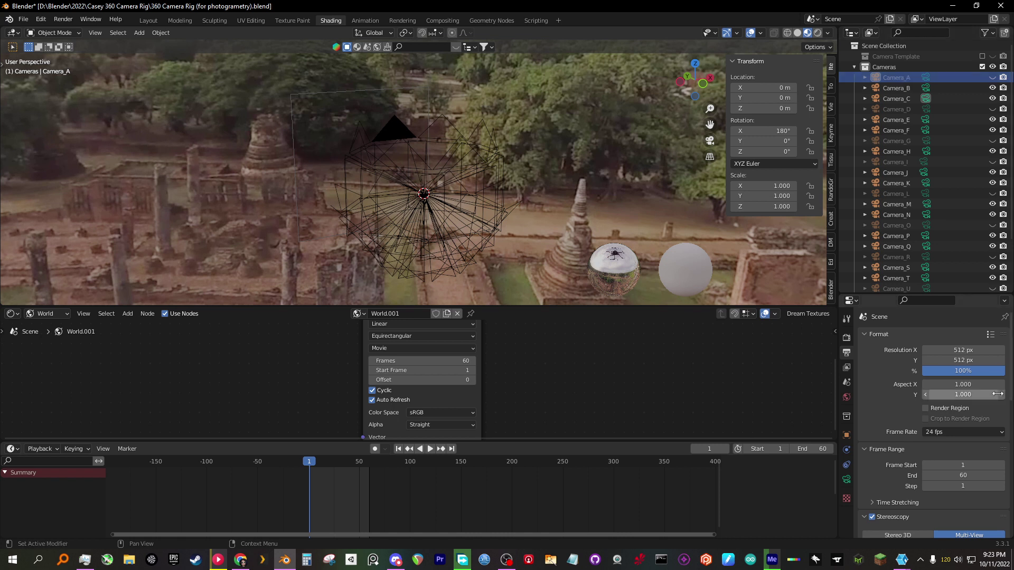
- Enlarge the output properties area and disable RenderView_A and RenderView_D in the multi-view stereoscopy list
scroll(917, 491, "down", 3)
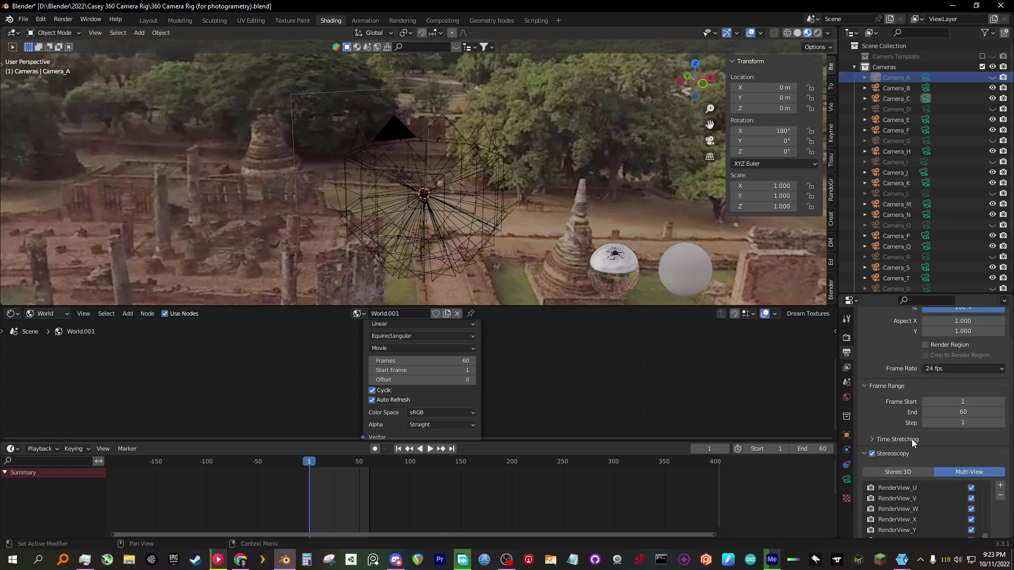
scroll(946, 454, "down", 1)
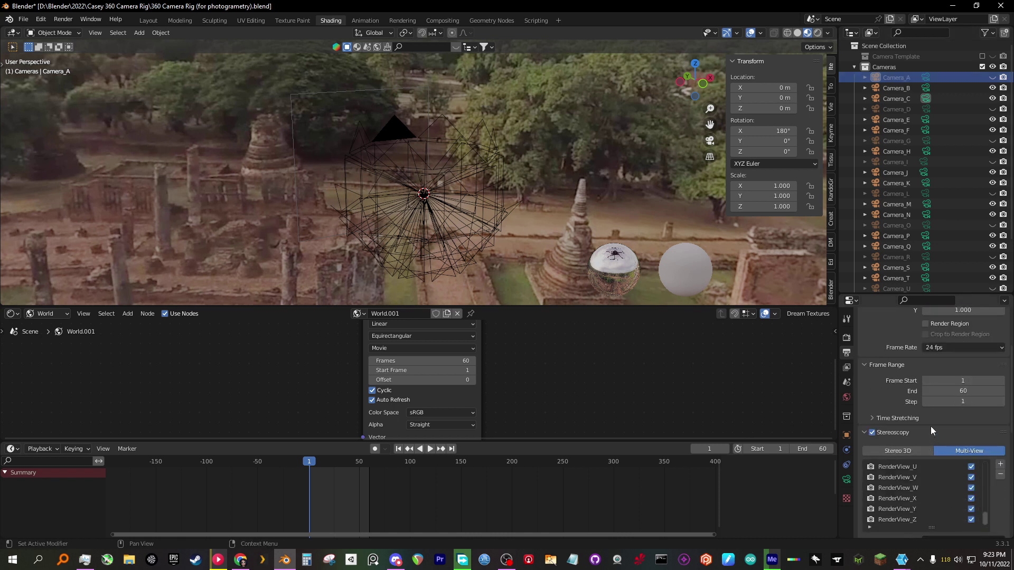
left_click_drag(881, 294, 882, 231)
scroll(926, 444, "up", 6)
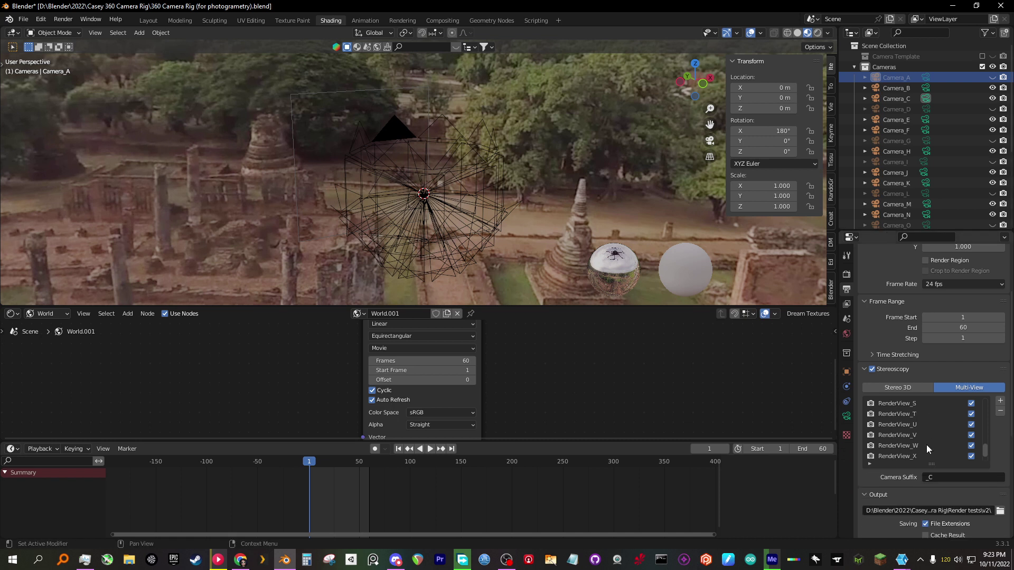
scroll(926, 445, "up", 5)
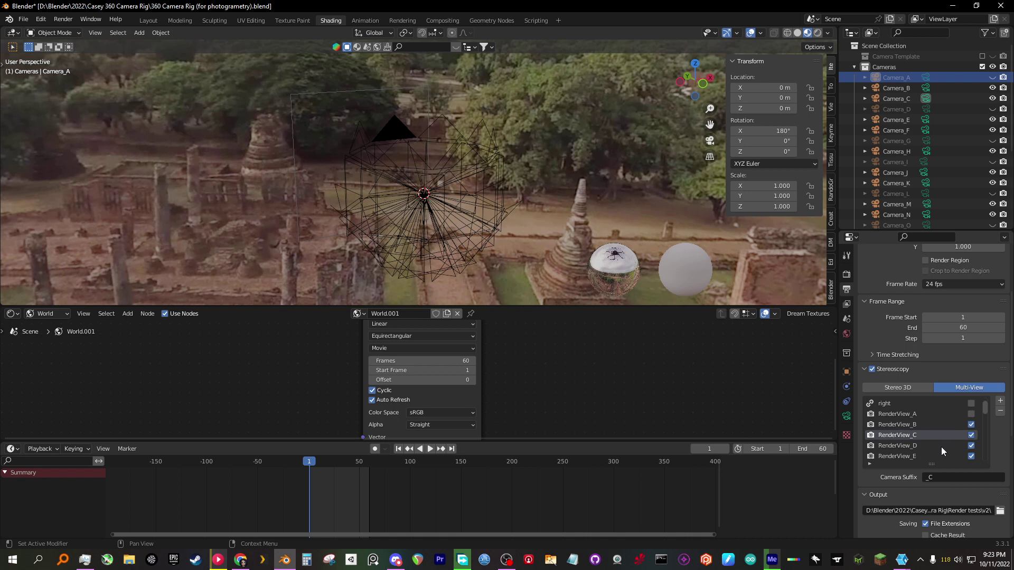
left_click(971, 456)
- Disable RenderView_G, RenderView_I and RenderView_L in the multi-view list to match the hidden cameras
scroll(929, 388, "down", 2)
scroll(938, 430, "down", 4)
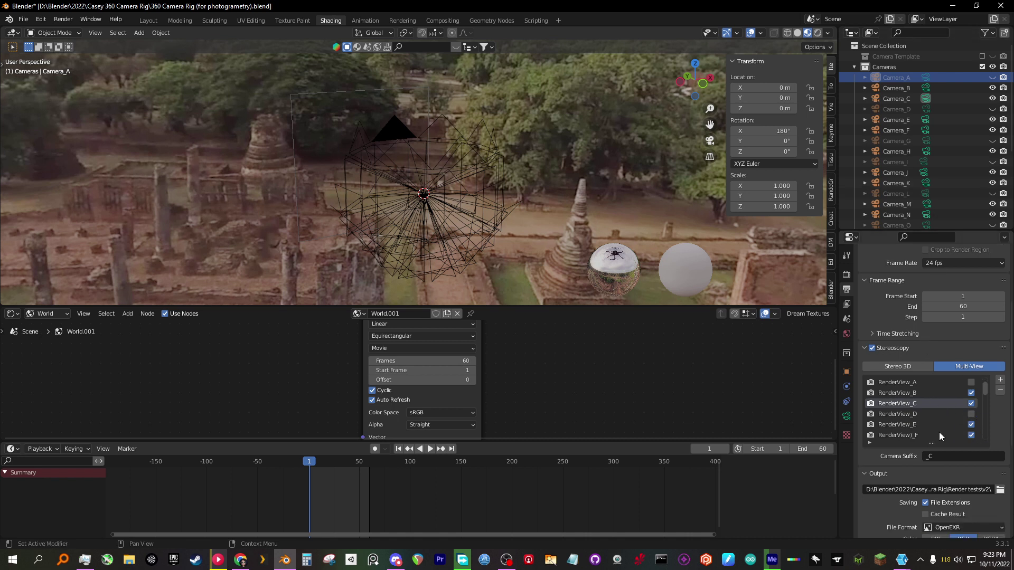
left_click(972, 416)
scroll(955, 419, "down", 2)
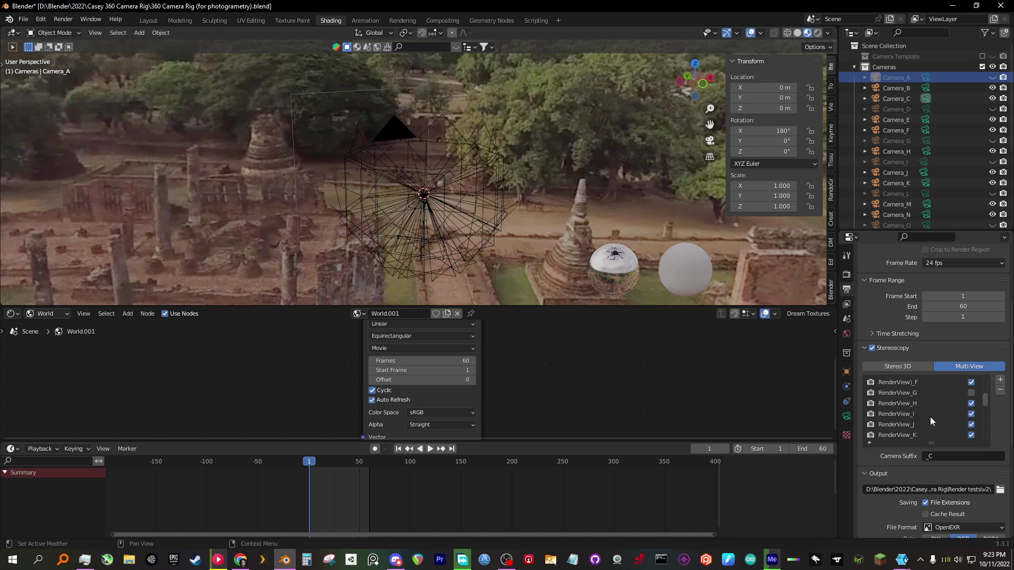
left_click(971, 414)
scroll(913, 202, "down", 3)
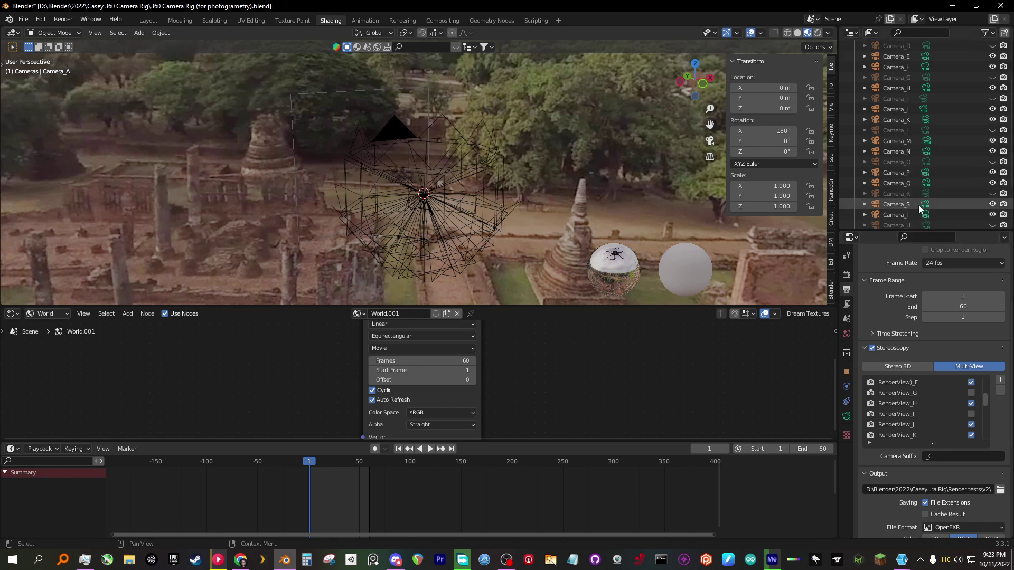
scroll(968, 431, "down", 2)
left_click(971, 425)
- Disable RenderView_O, RenderView_R, RenderView_U and RenderView_X in the multi-view list
scroll(972, 431, "down", 2)
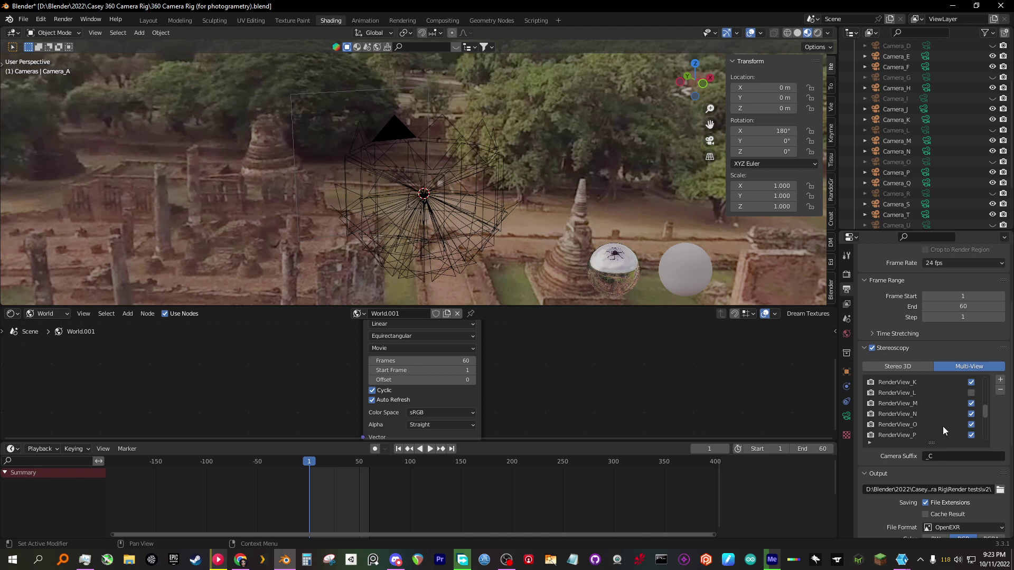
left_click(971, 435)
scroll(971, 430, "down", 1)
scroll(917, 200, "down", 2)
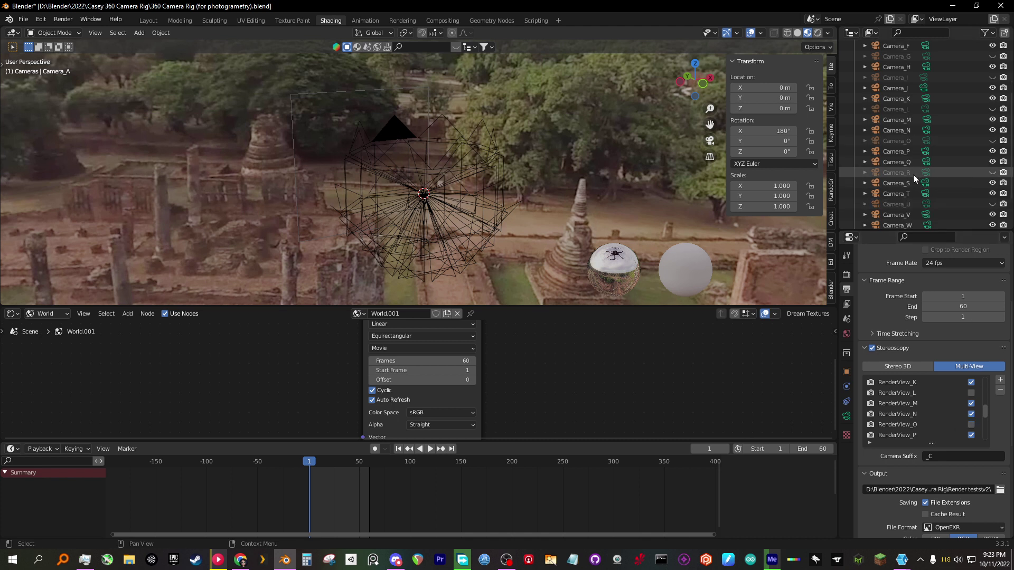
scroll(914, 174, "down", 3)
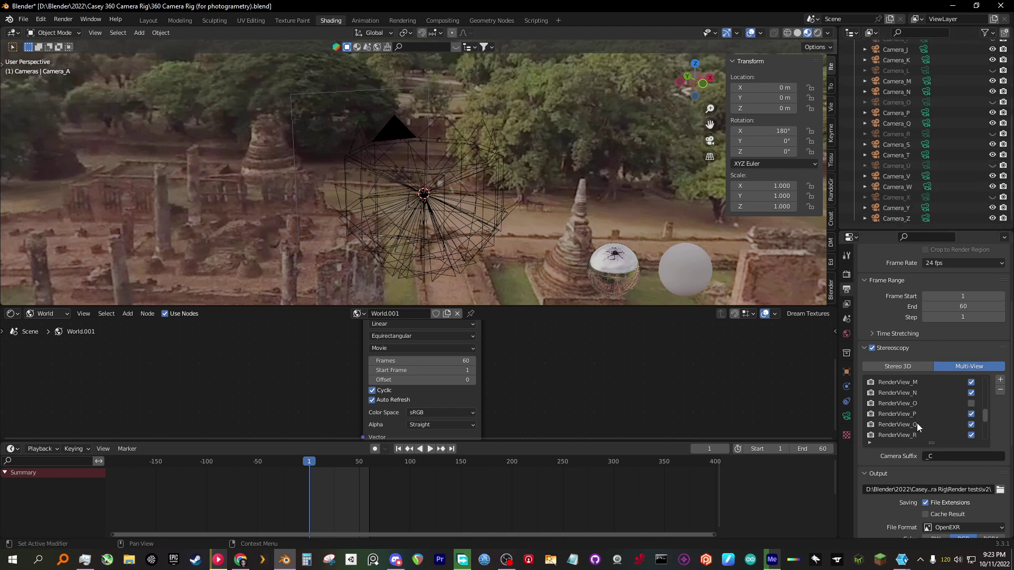
left_click(971, 435)
scroll(970, 433, "down", 4)
left_click(971, 425)
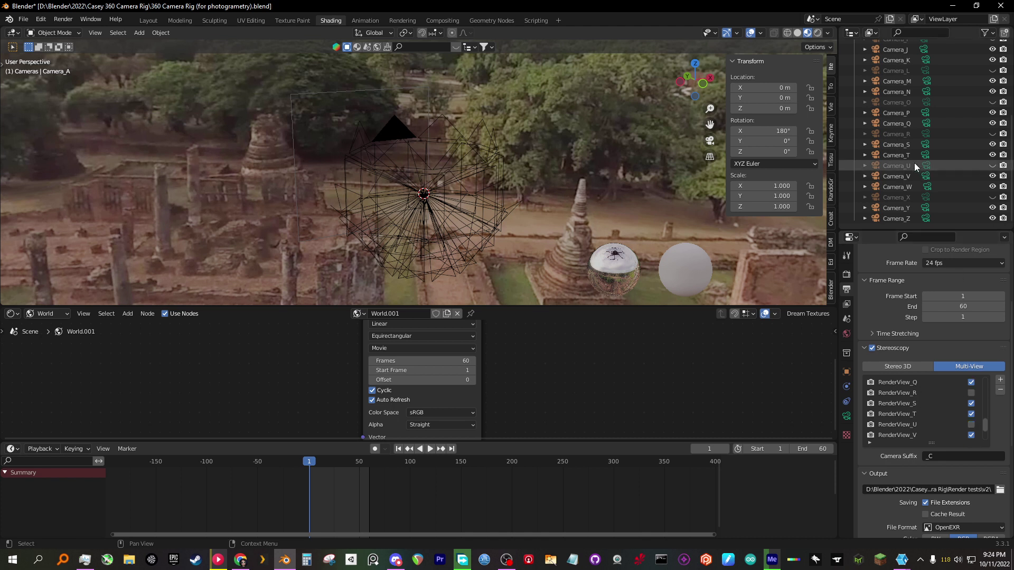
scroll(966, 438, "down", 2)
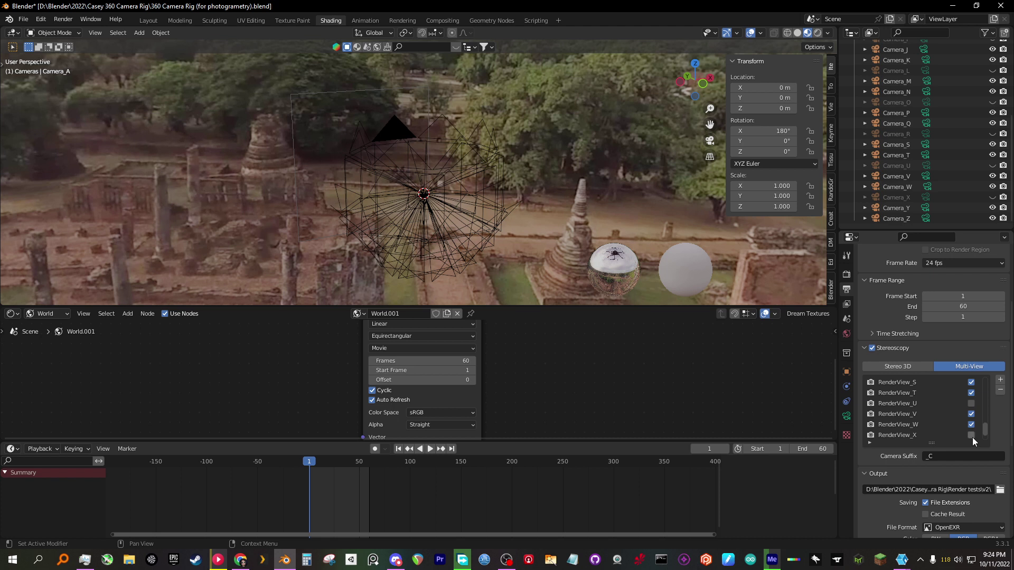
scroll(937, 428, "down", 2)
scroll(929, 414, "up", 7)
scroll(912, 202, "up", 6)
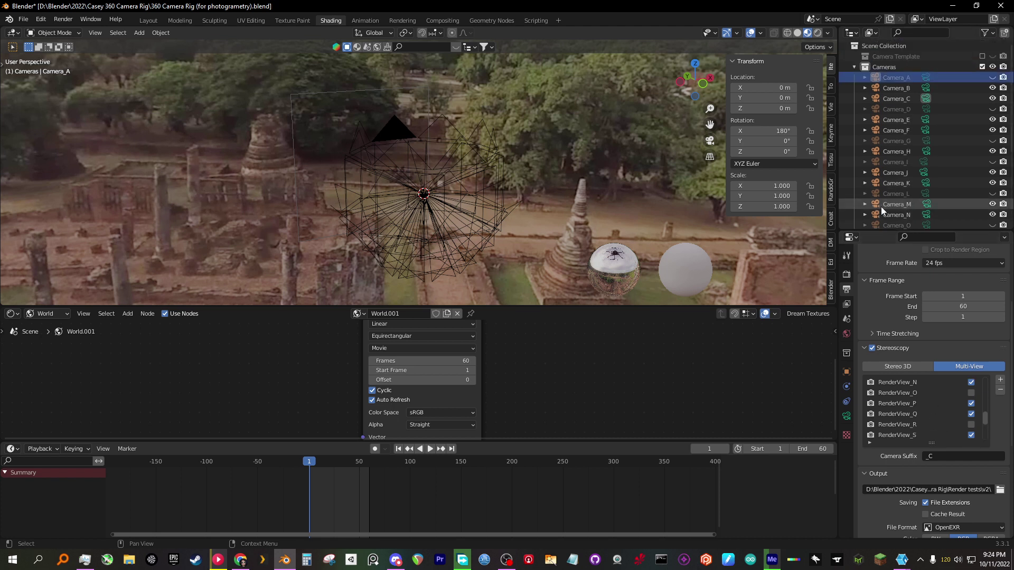
middle_click_drag(533, 202, 433, 131)
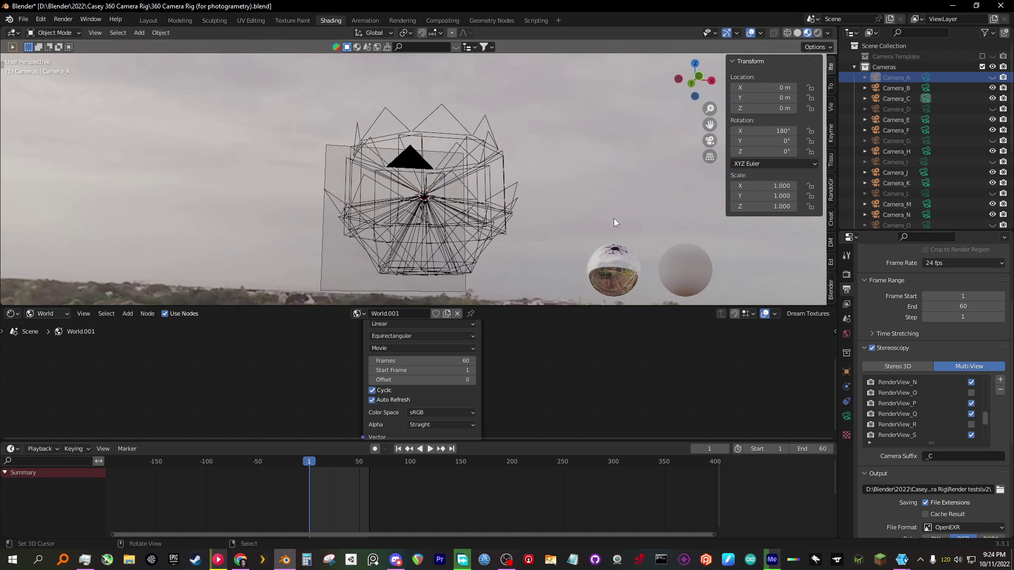
- Create a v4 folder inside Render tests and set it as the render output folder
middle_click_drag(615, 219, 575, 259)
scroll(497, 356, "down", 2)
middle_click_drag(550, 362, 451, 378)
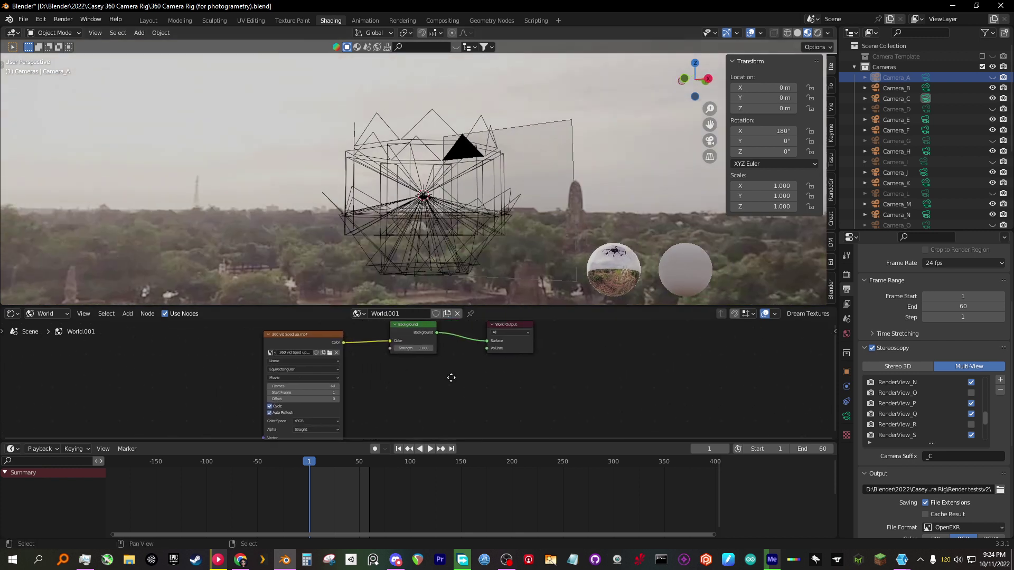
scroll(895, 316, "up", 5)
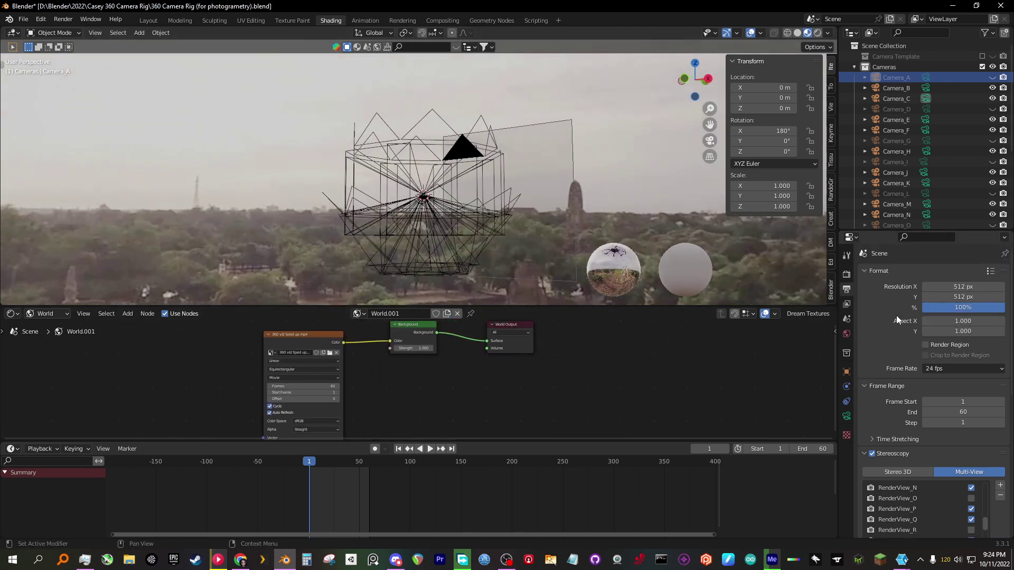
scroll(895, 316, "down", 7)
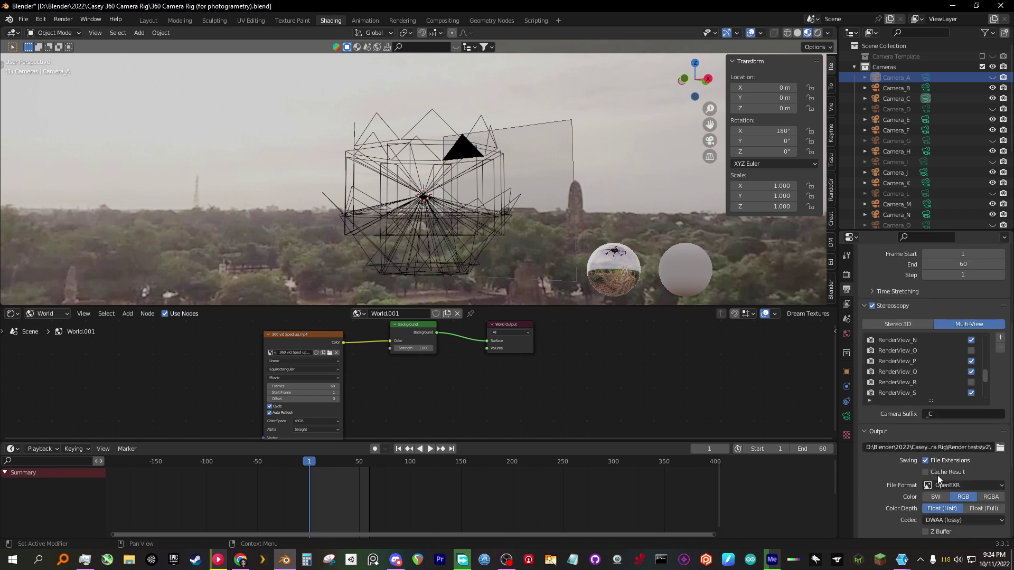
left_click(1000, 448)
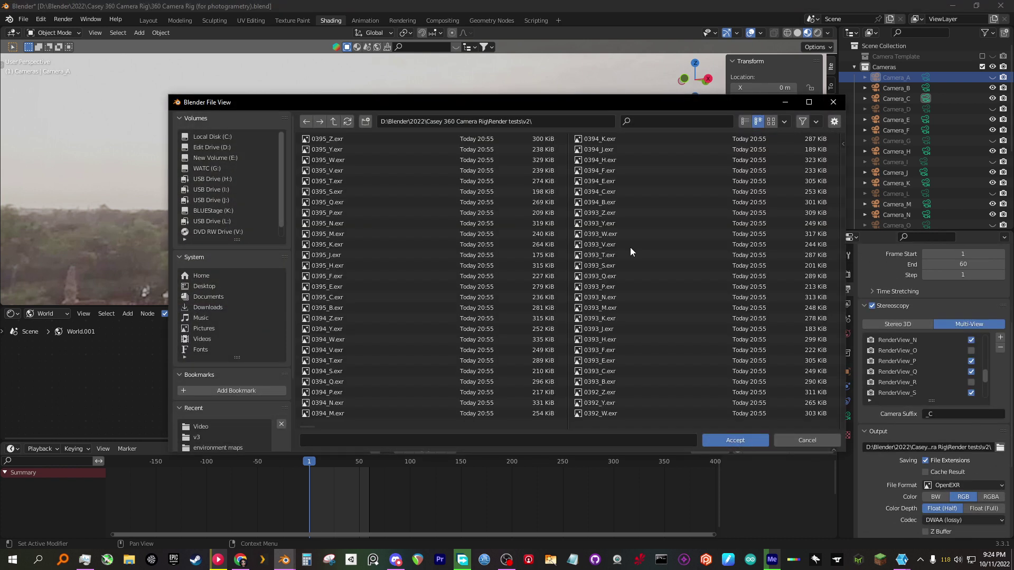
left_click(332, 125)
left_click(365, 121)
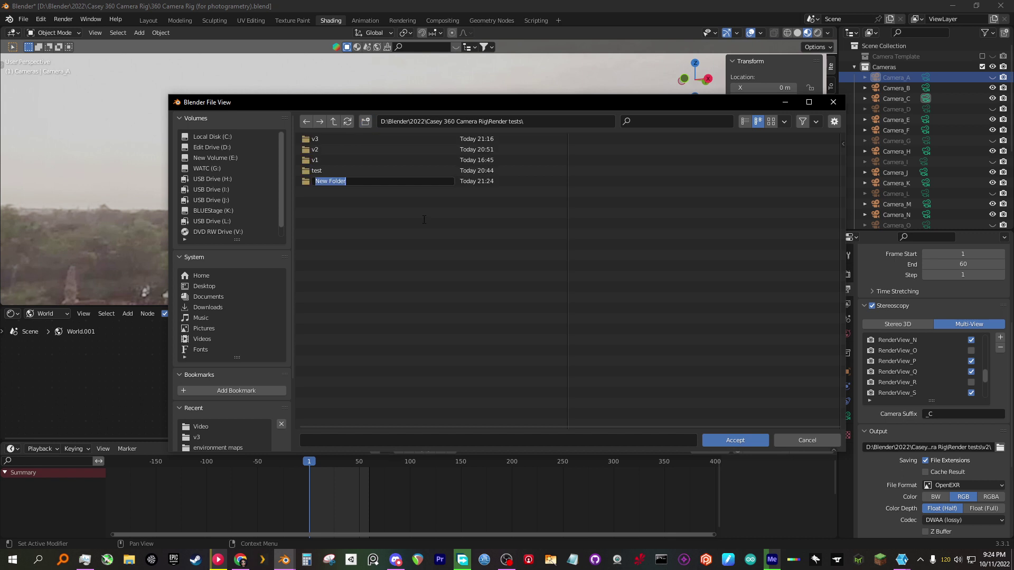
type("v4")
key("Return")
double_click(316, 140)
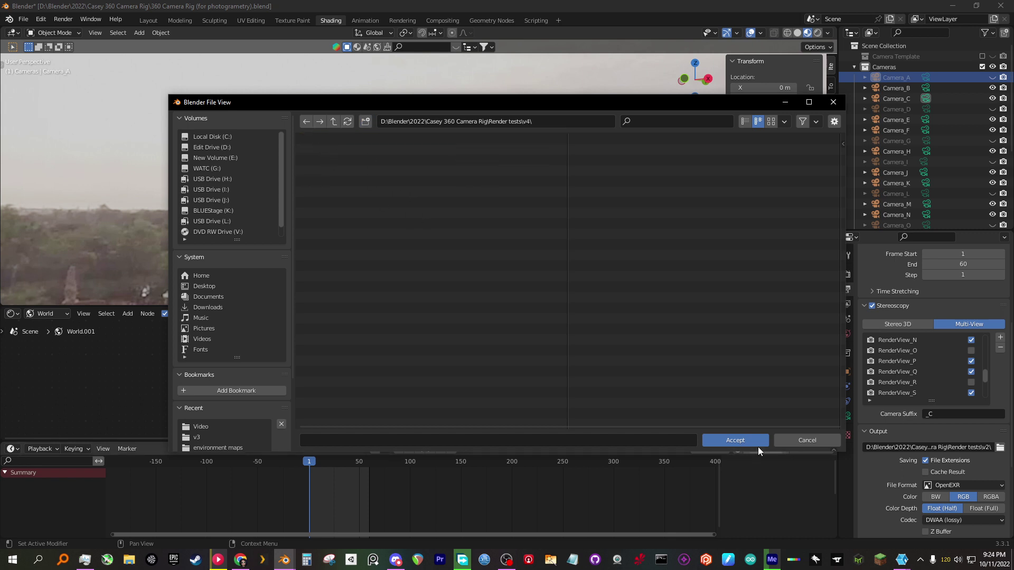
left_click(755, 442)
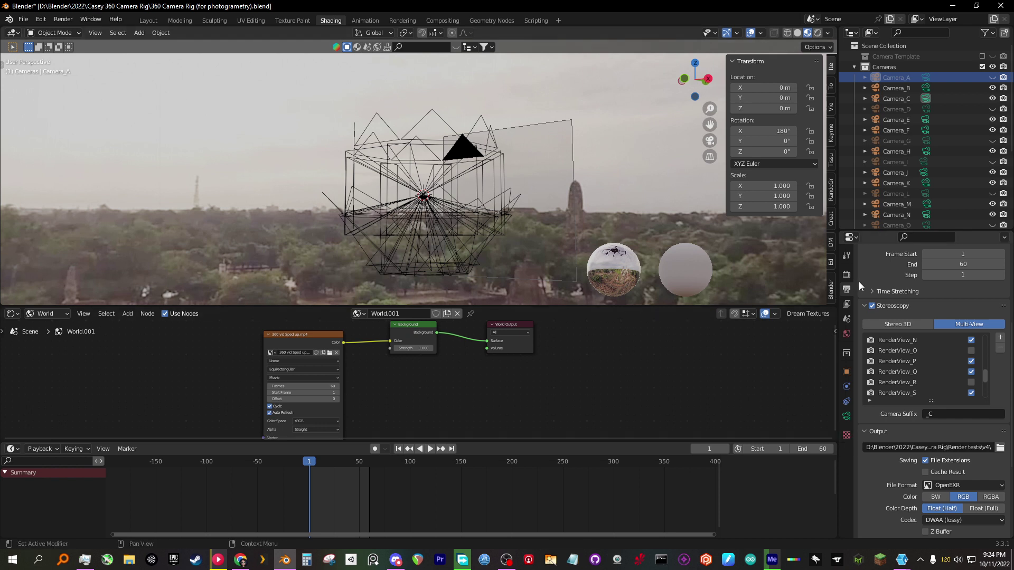
- Review the render sampling and Camera_B's lens settings, switching its lens unit to Millimeters and back to Field of View
left_click(847, 274)
scroll(927, 350, "up", 3)
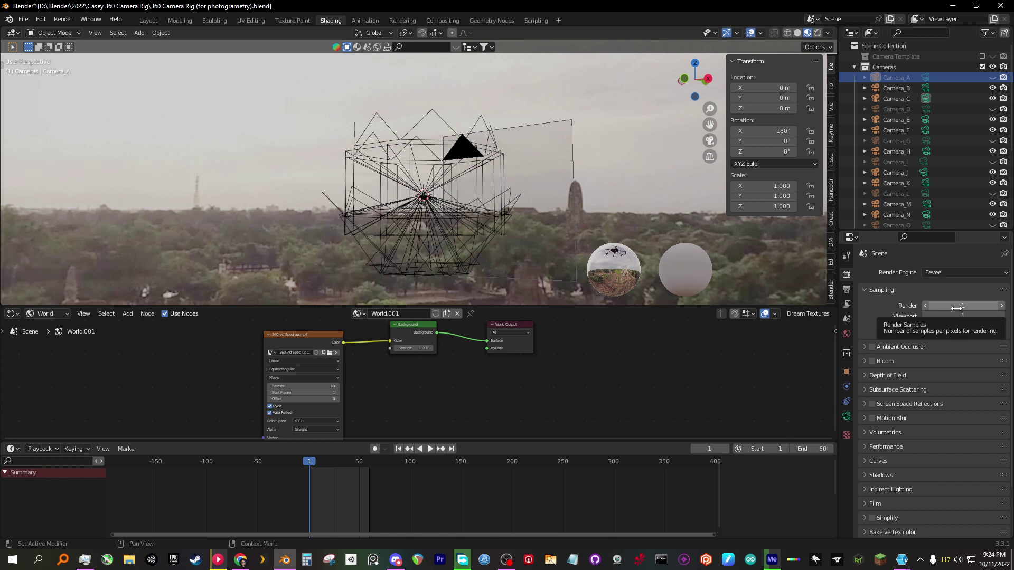
left_click(896, 87)
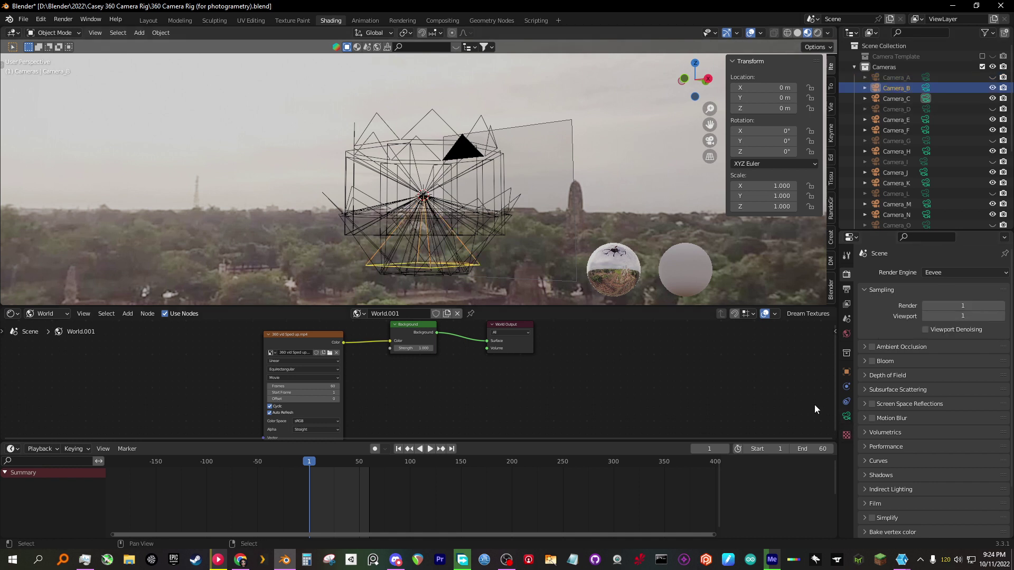
left_click(847, 416)
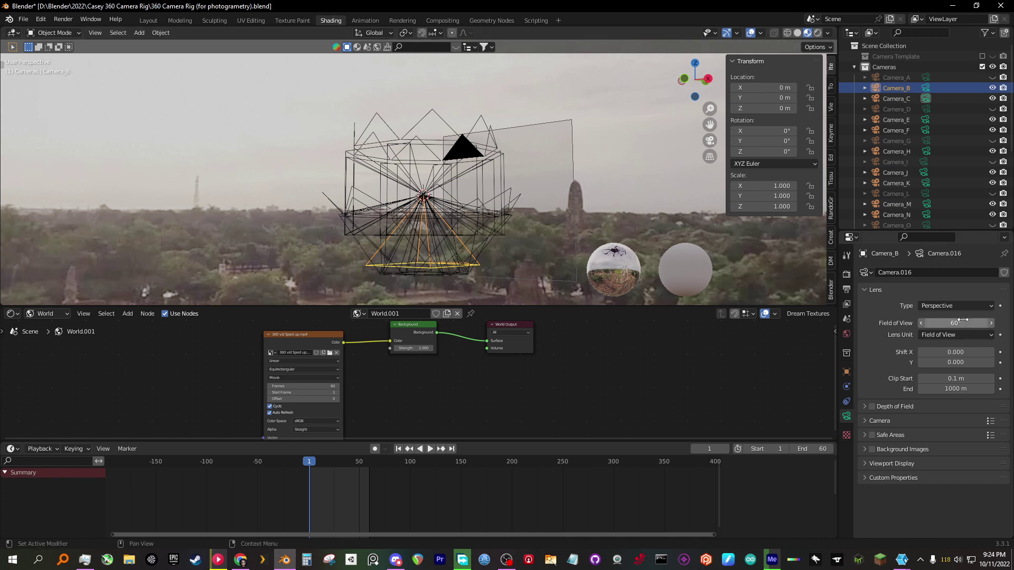
left_click(969, 336)
left_click(956, 347)
left_click(955, 335)
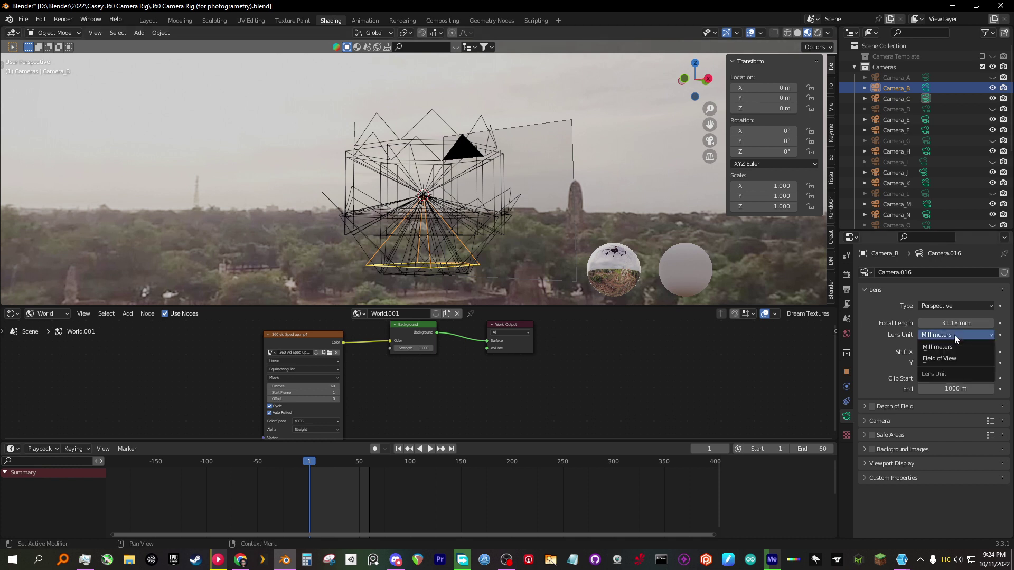
left_click(945, 361)
- Review the scene's render sampling, output resolution, frame range and multi-view settings
left_click(847, 276)
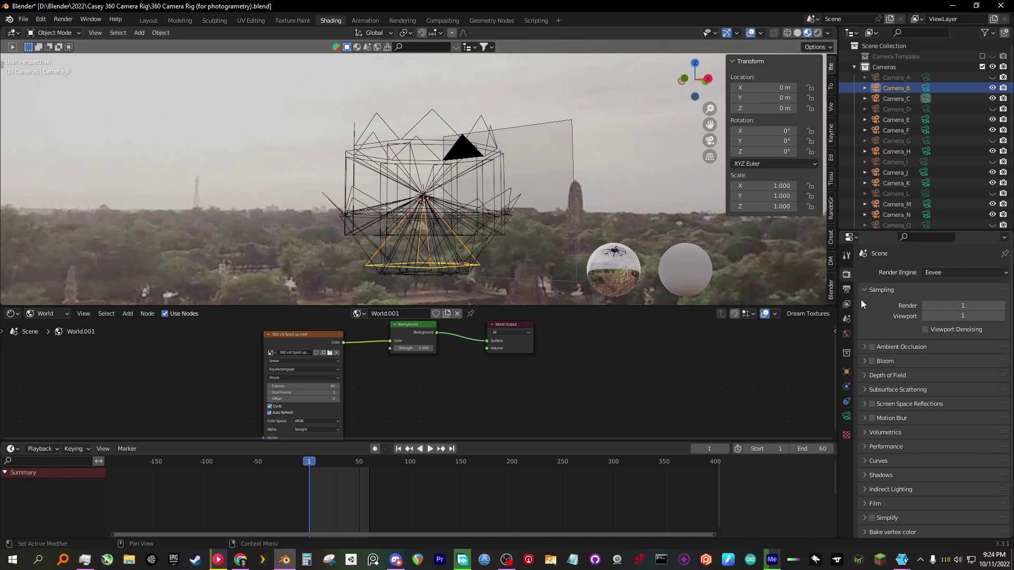
left_click(847, 289)
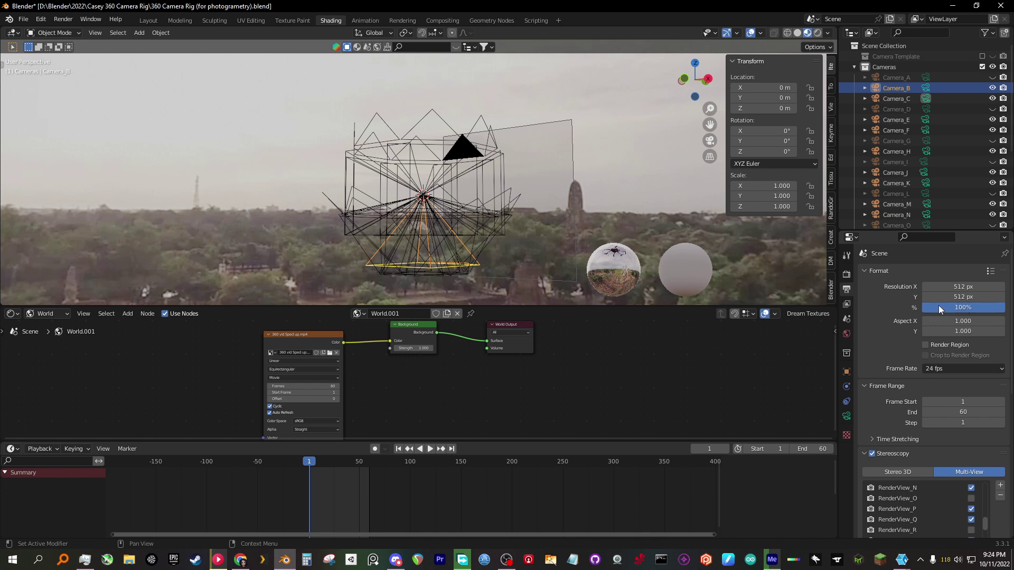
scroll(882, 340, "down", 2)
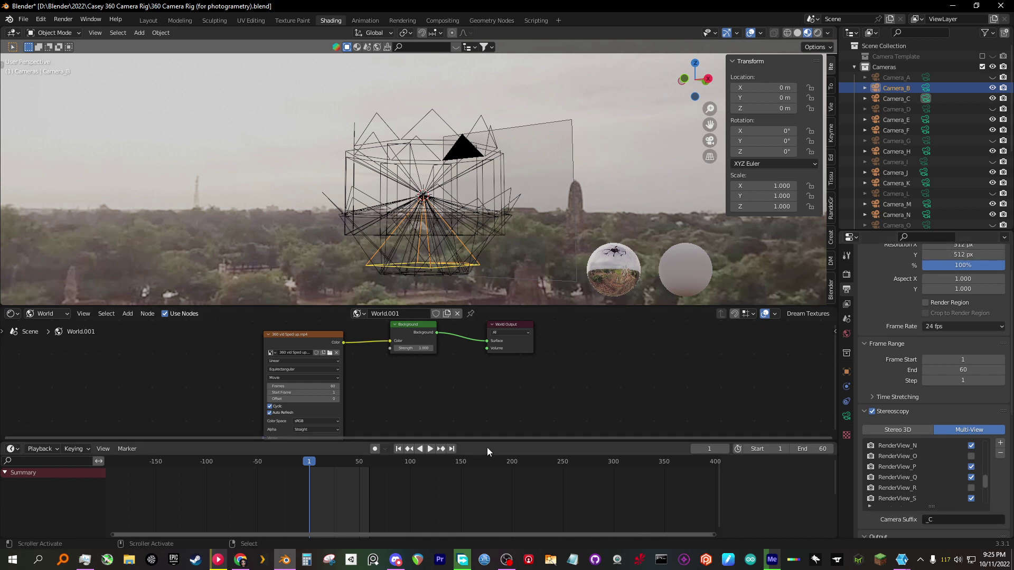
- Render the full animation from all enabled camera views and move the render window aside
scroll(343, 479, "up", 7)
middle_click_drag(357, 487, 582, 483)
scroll(493, 486, "up", 5)
middle_click_drag(493, 486, 448, 485)
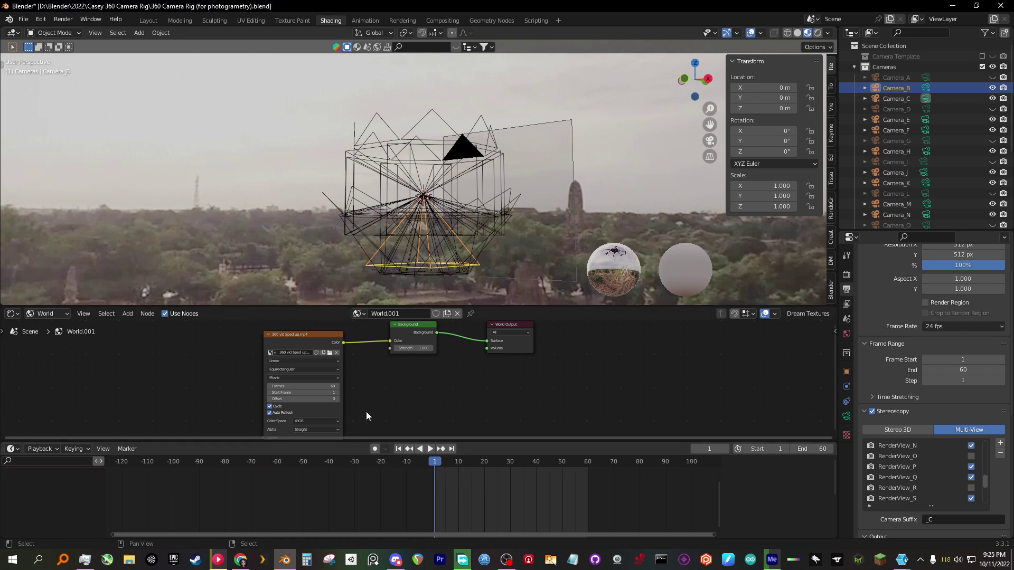
left_click(63, 20)
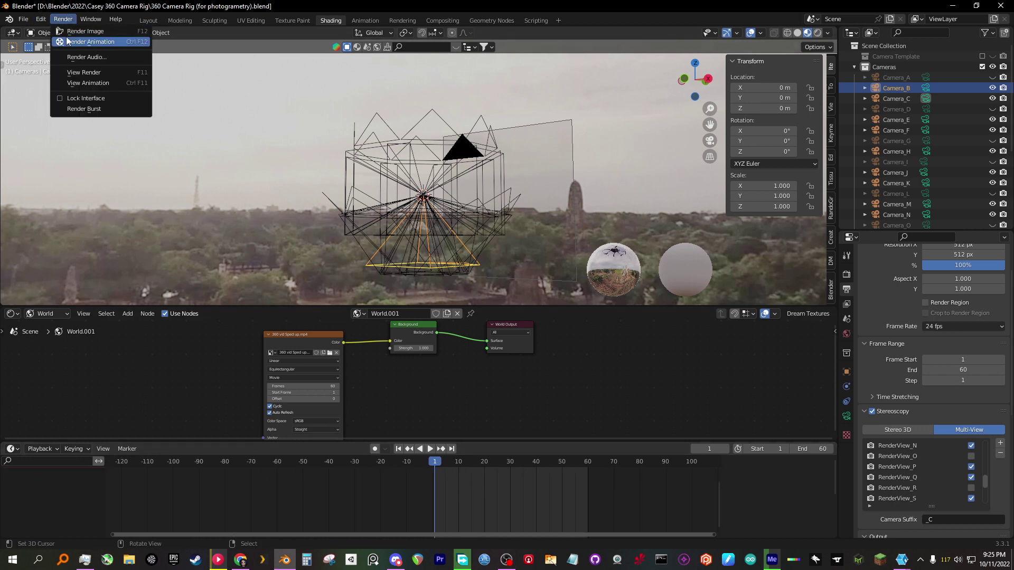
left_click(68, 41)
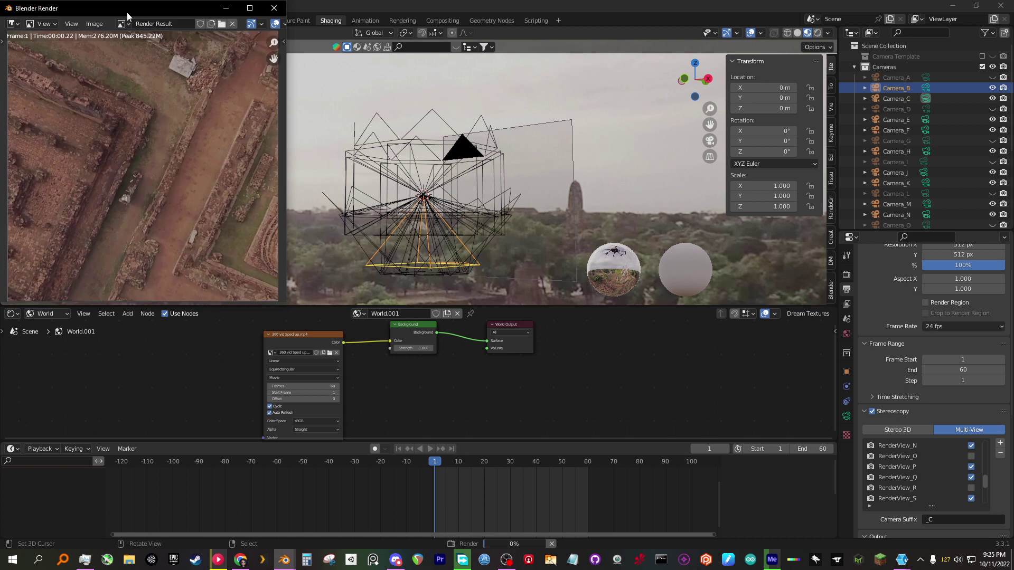
left_click_drag(135, 15, 191, 40)
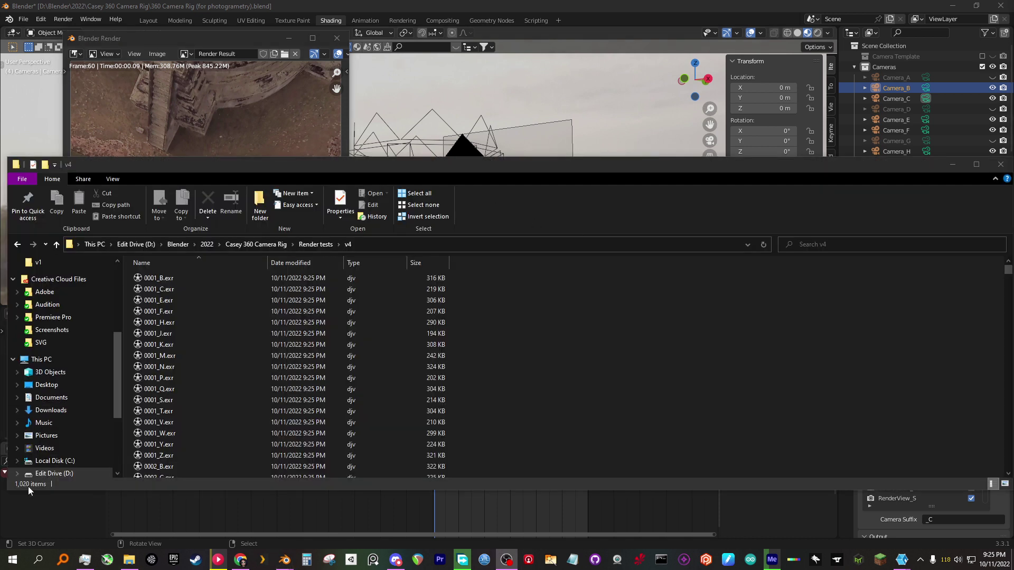
- Browse the rendered EXR files in the v4 folder in File Explorer
left_click_drag(224, 168, 0, 160)
scroll(248, 206, "down", 3)
left_click(538, 229)
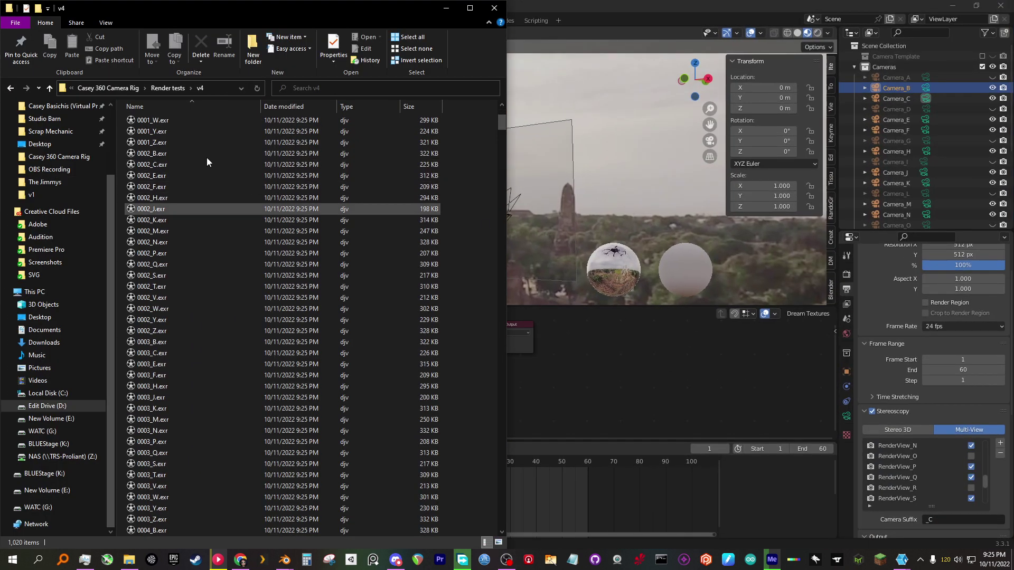
scroll(191, 163, "down", 20)
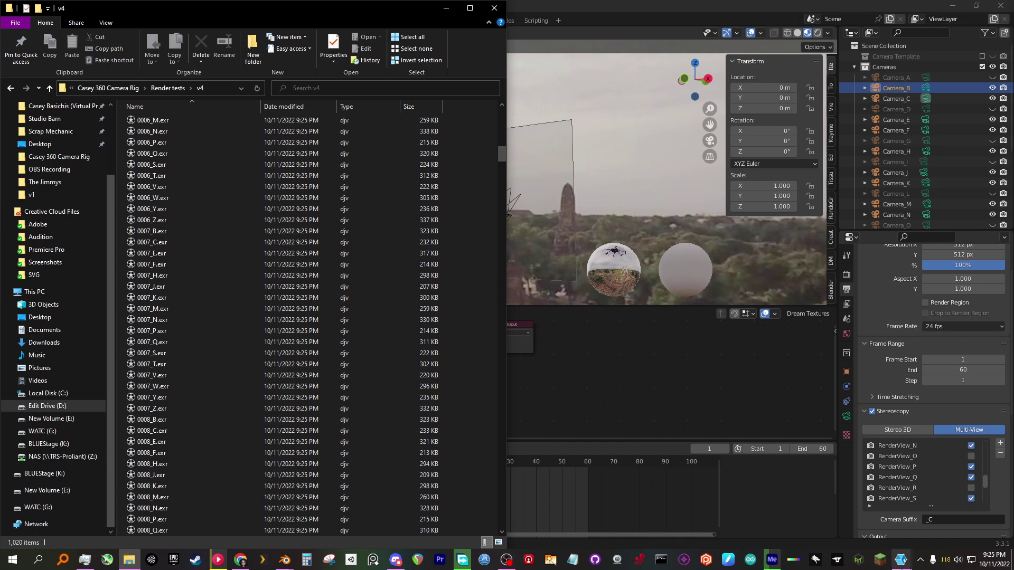
- Switch to Meshroom and import the v4 folder from Render tests as its input images
mouse_move(900, 559)
left_click(933, 516)
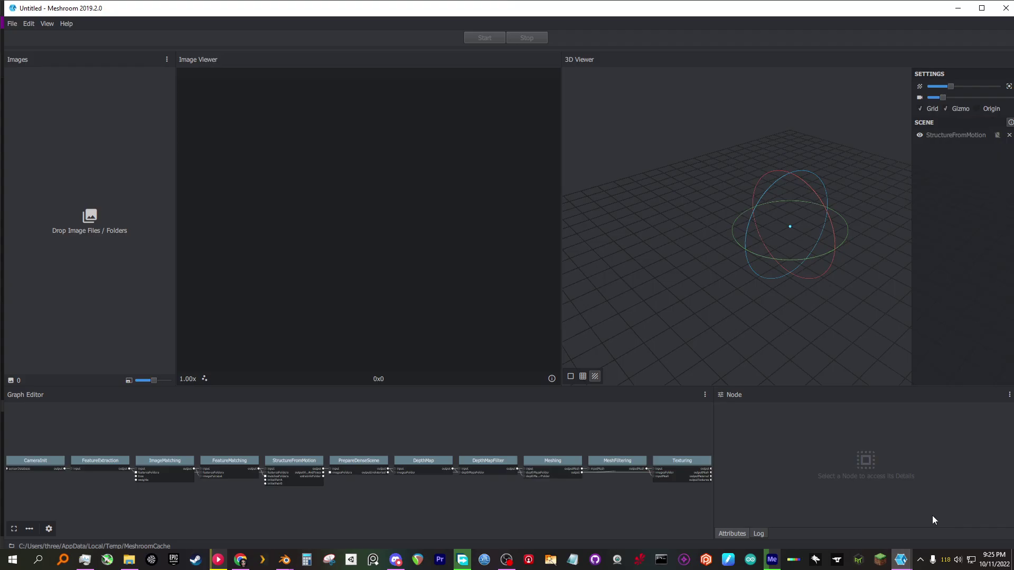
left_click(129, 559)
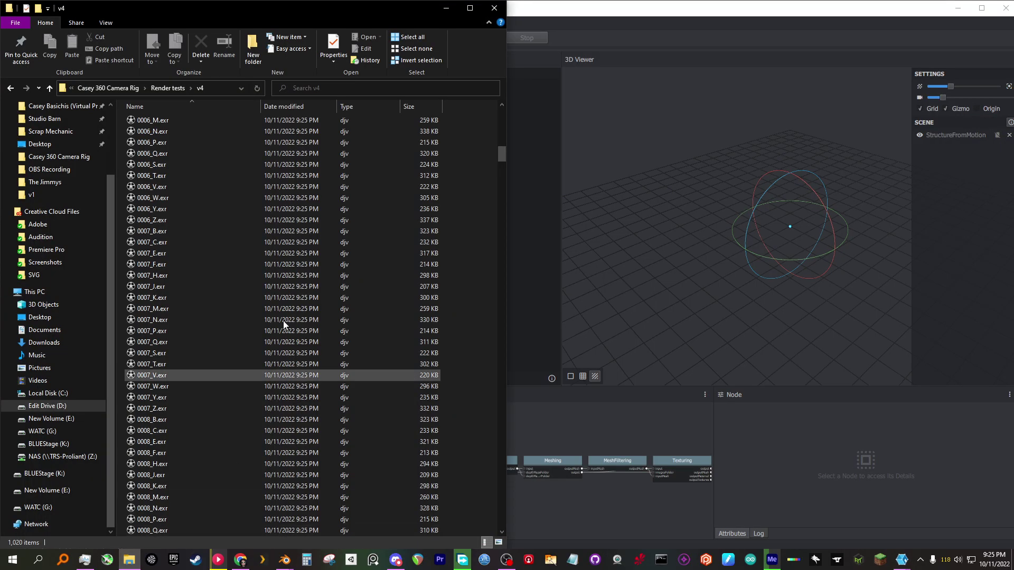
key("alt+Up")
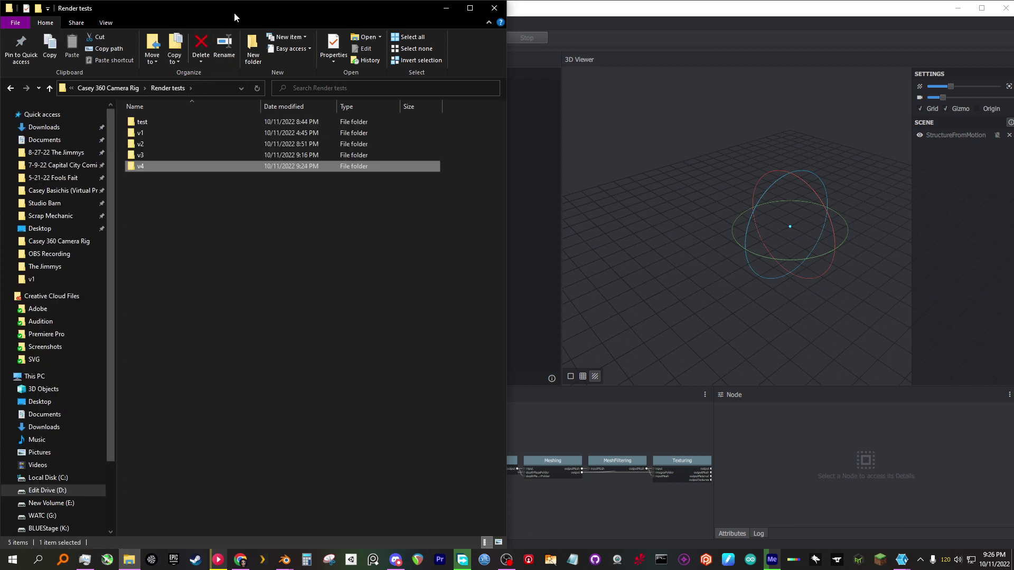
left_click_drag(233, 11, 808, 42)
left_click_drag(725, 188, 142, 195)
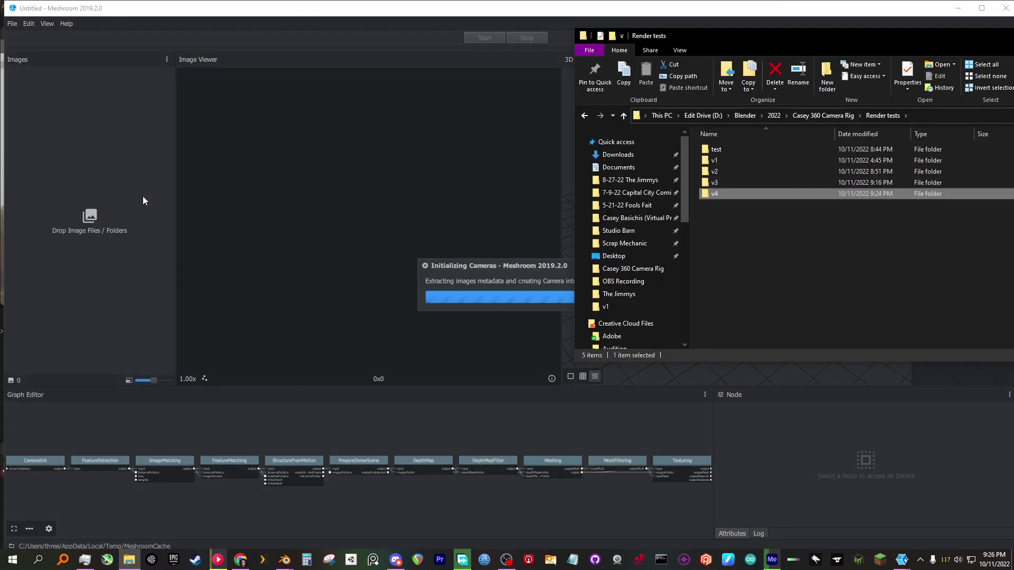
left_click_drag(852, 42, 468, 82)
left_click_drag(954, 85, 661, 209)
left_click(844, 200)
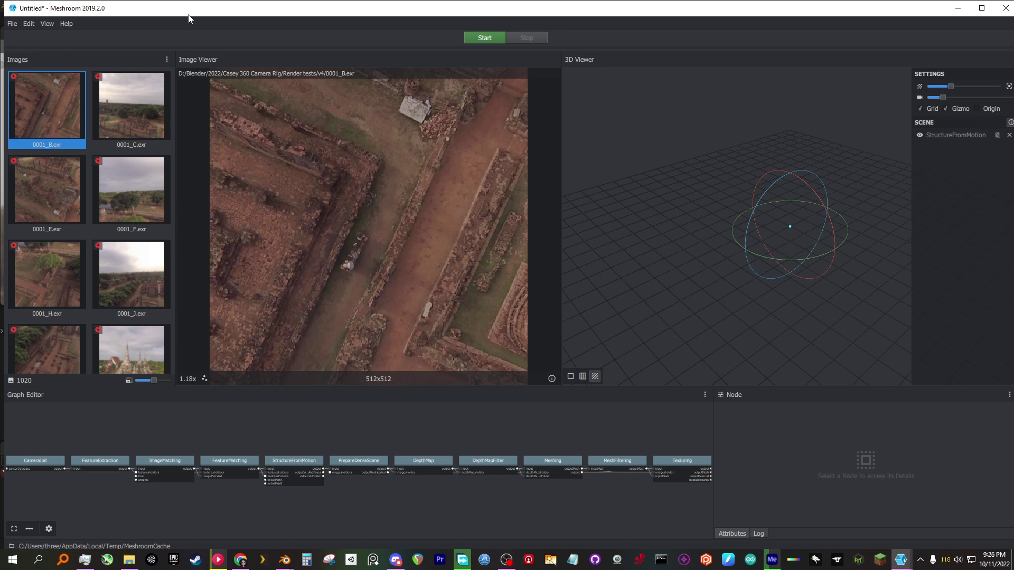
- Discard the unsaved Meshroom project and open Photoscan from 360 Test.mg
left_click(11, 23)
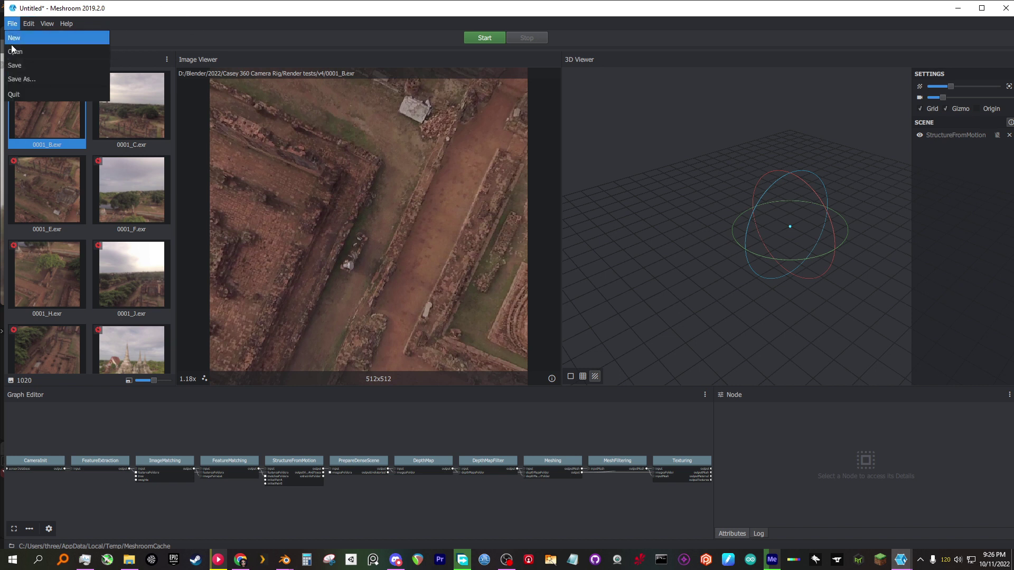
left_click(18, 52)
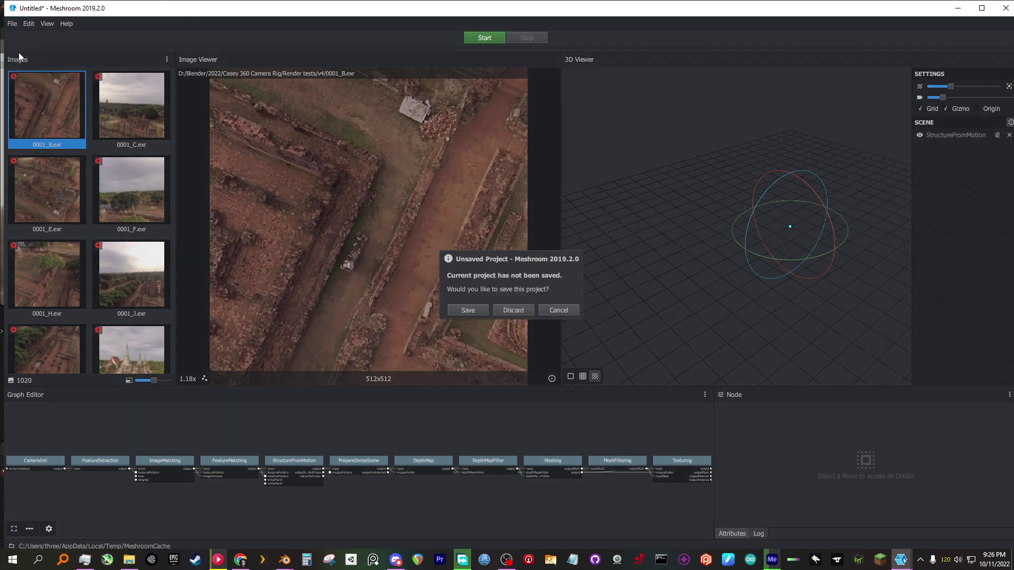
left_click(513, 310)
left_click(185, 105)
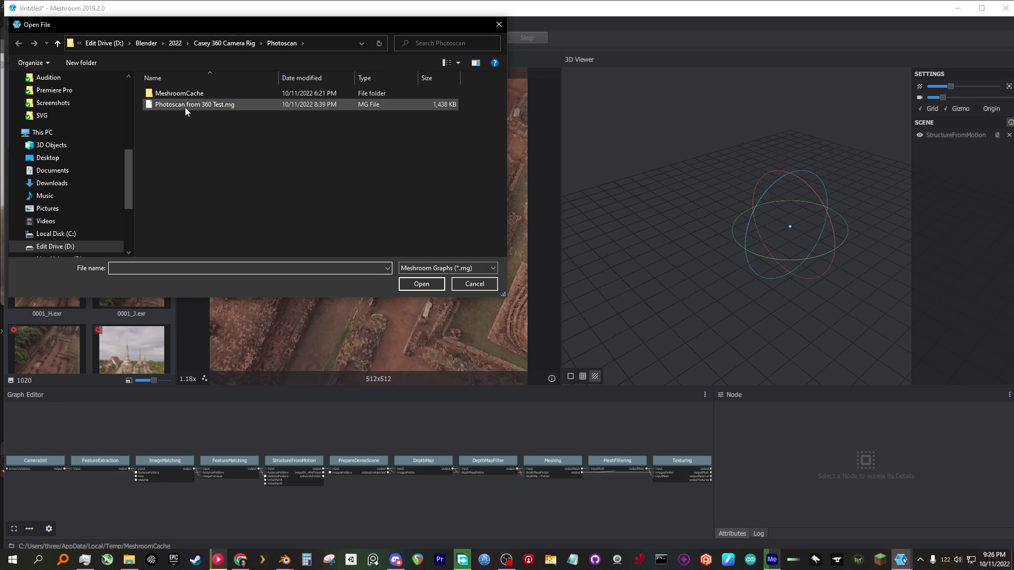
left_click(422, 285)
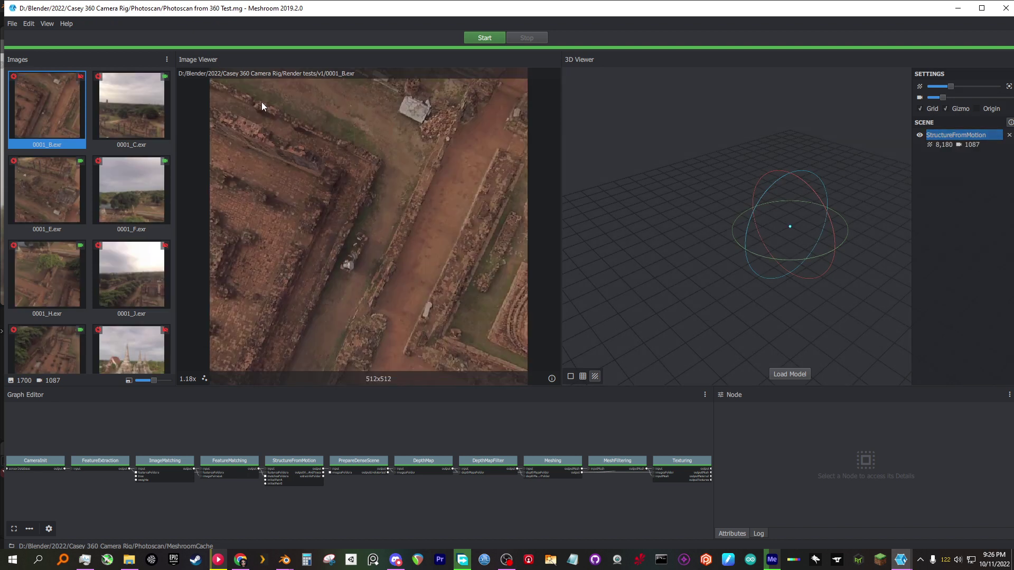
- Load the project's textured model in the 3D viewer and inspect the reconstruction up close
left_click(798, 374)
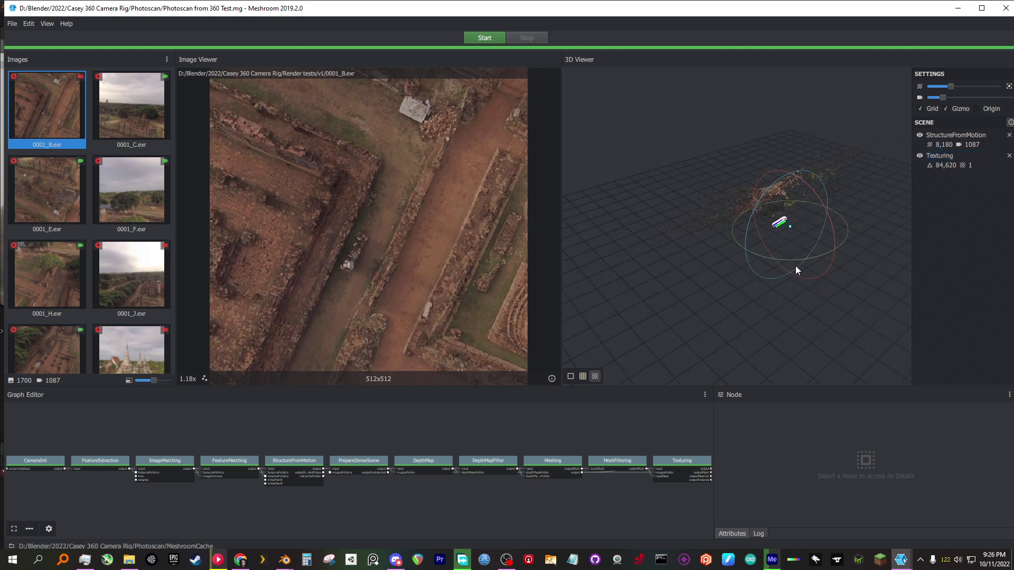
left_click_drag(806, 266, 906, 263)
scroll(770, 278, "up", 5)
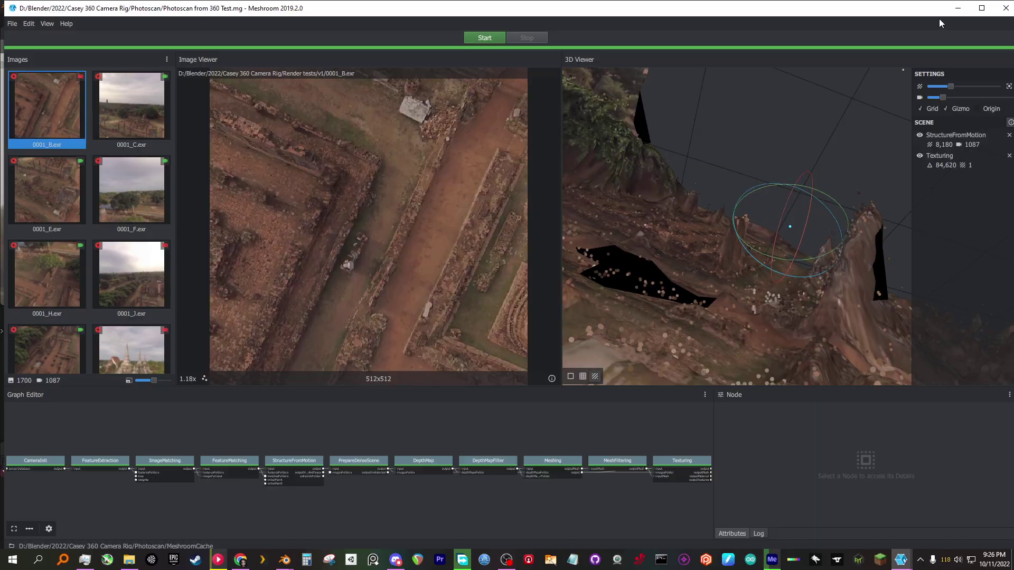
- Return to Blender and minimize the render result window to show the camera rig
left_click(958, 8)
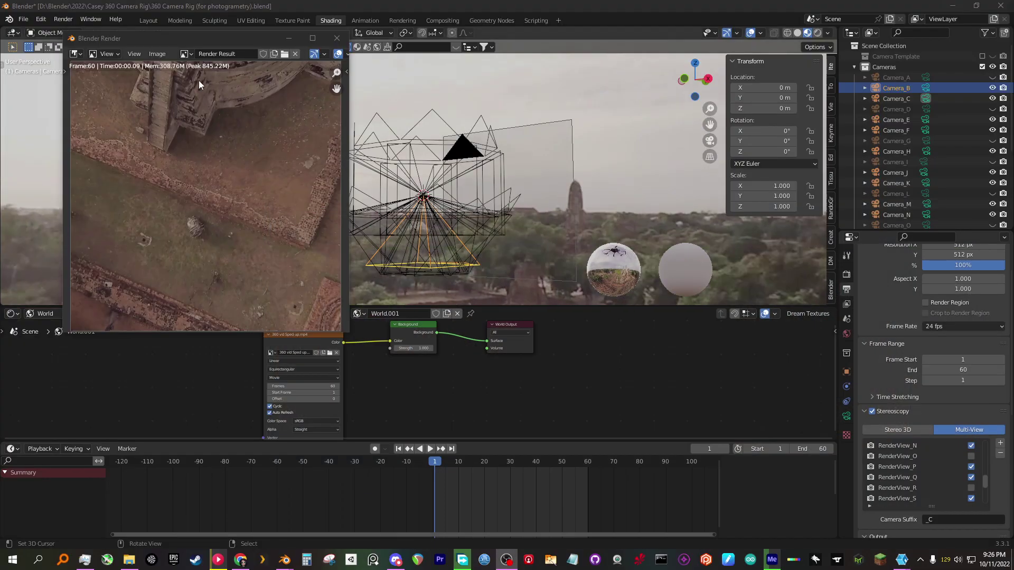
left_click(288, 38)
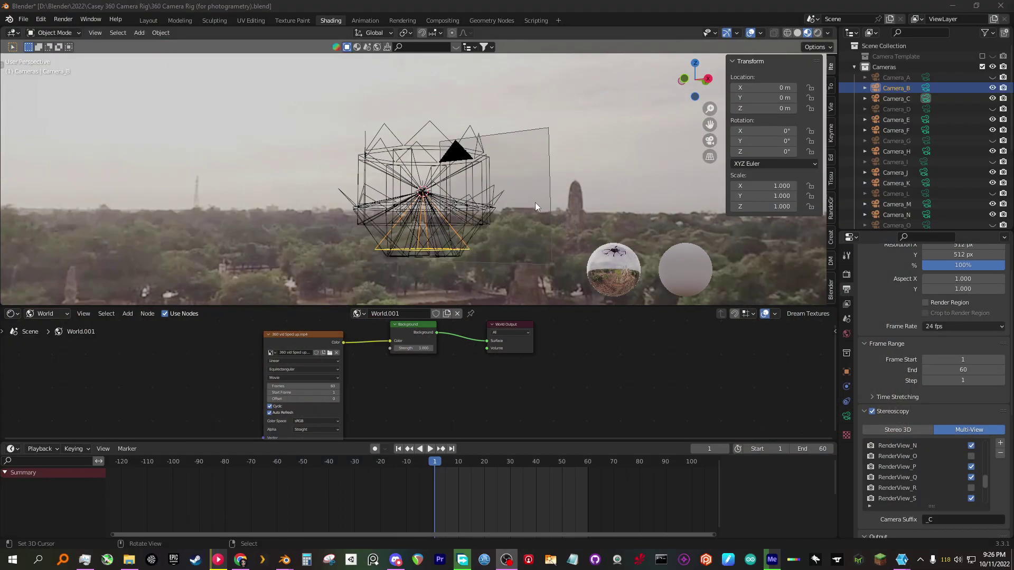